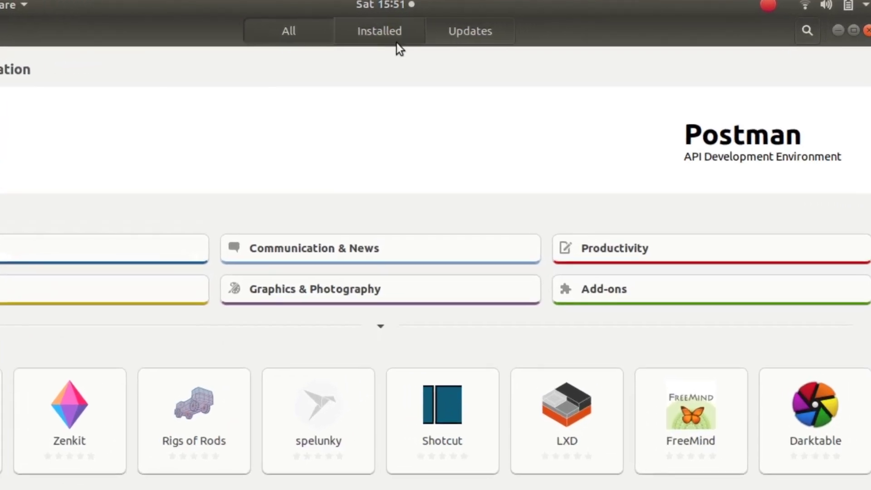
Search the Ubuntu Software store for 'playonlinux'
{"action": "left_click", "coordinate": [807, 30]}
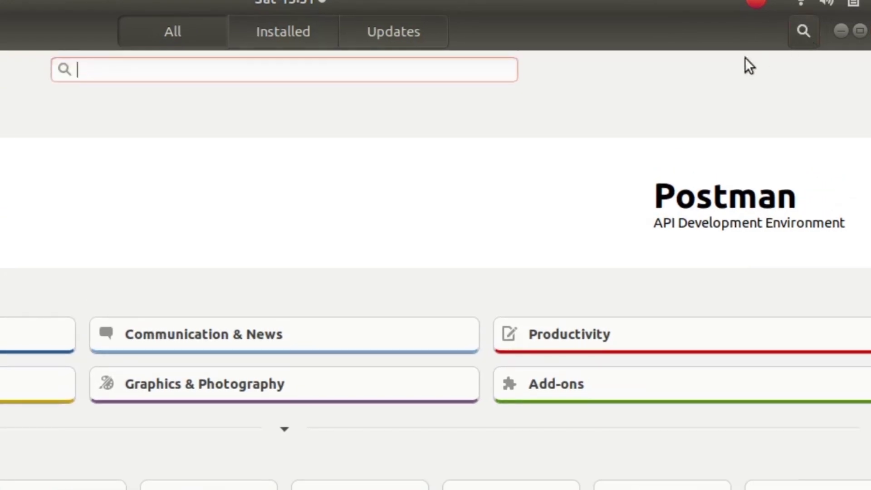
{"action": "type", "text": "playon"}
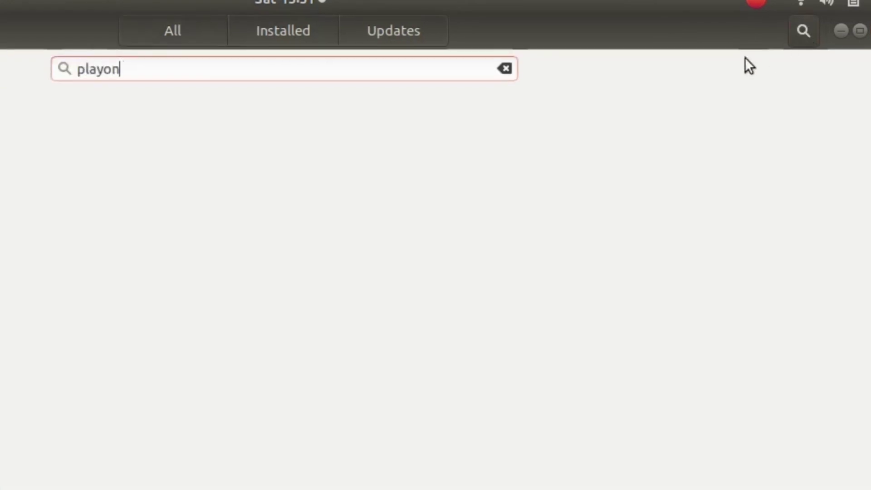
{"action": "type", "text": "linu"}
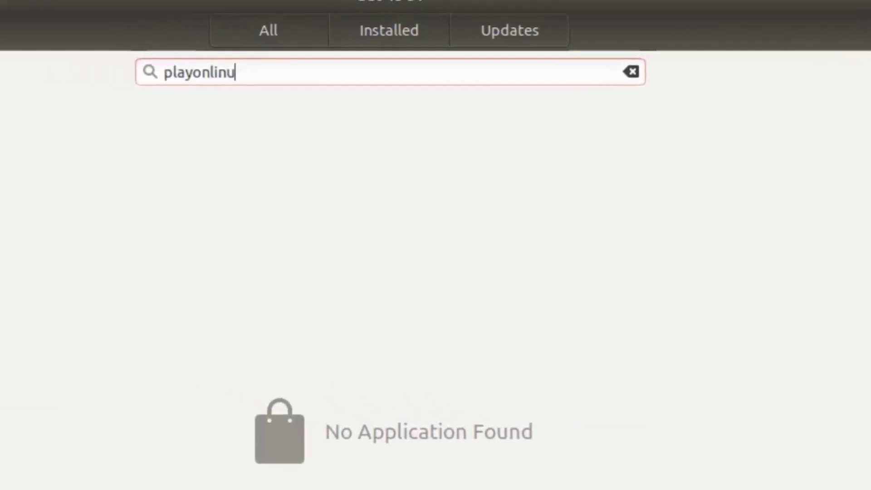
{"action": "type", "text": "x"}
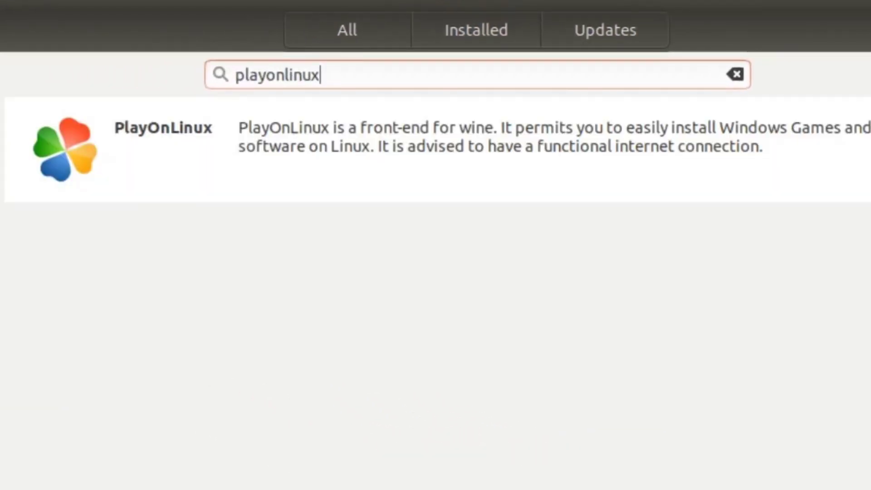
Install PlayOnLinux from its store page, authorizing with the account password
{"action": "left_click", "coordinate": [203, 129]}
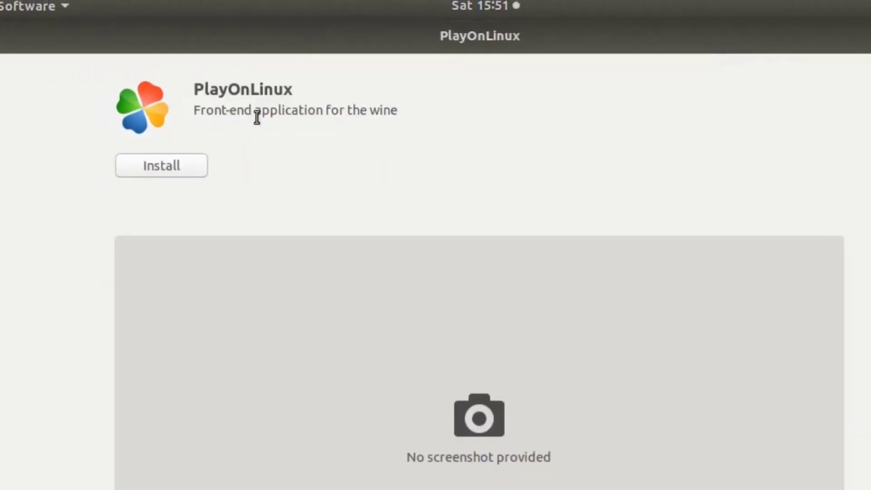
{"action": "left_click", "coordinate": [196, 159]}
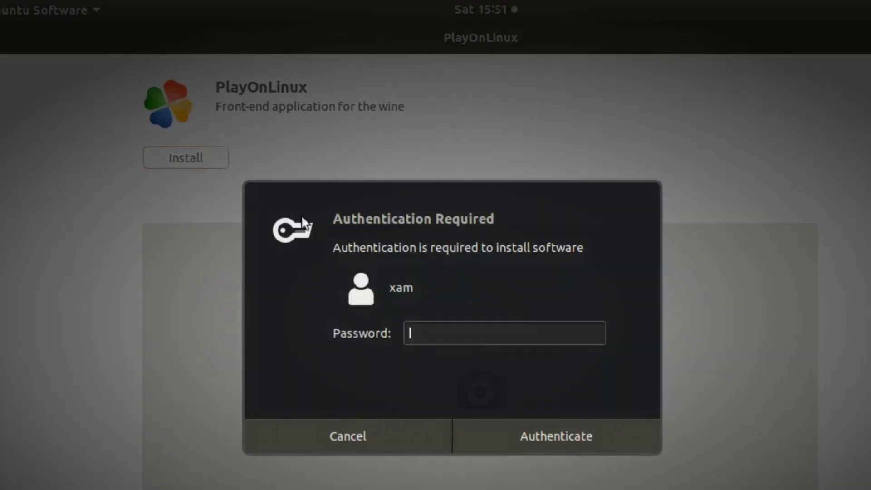
{"action": "type", "text": "****"}
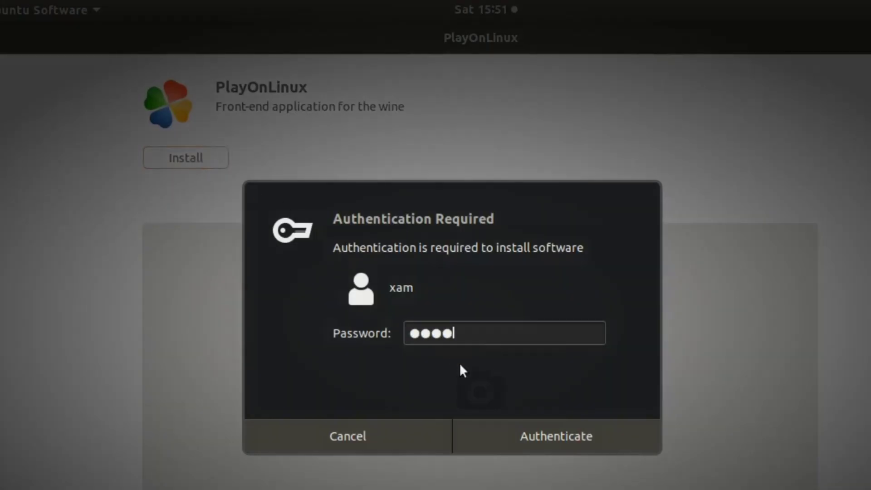
{"action": "key", "text": "Return"}
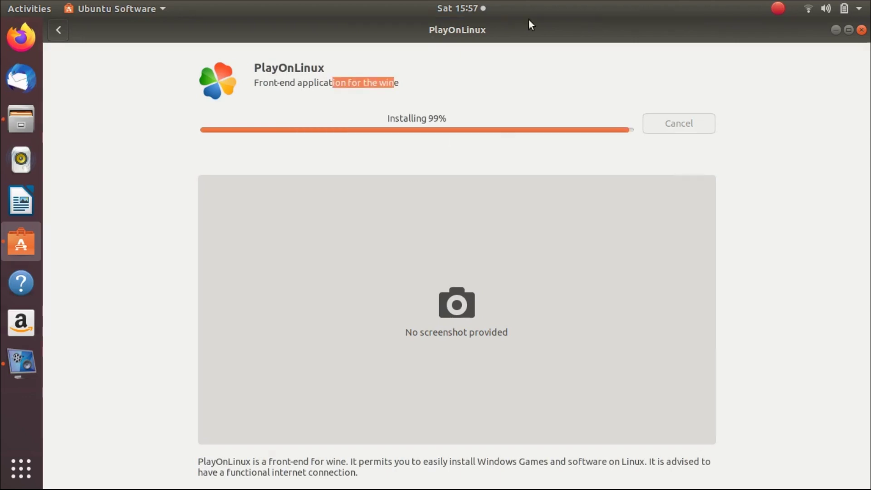
Launch the newly installed PlayOnLinux from the store window
{"action": "double_click", "coordinate": [529, 20]}
{"action": "double_click", "coordinate": [537, 55]}
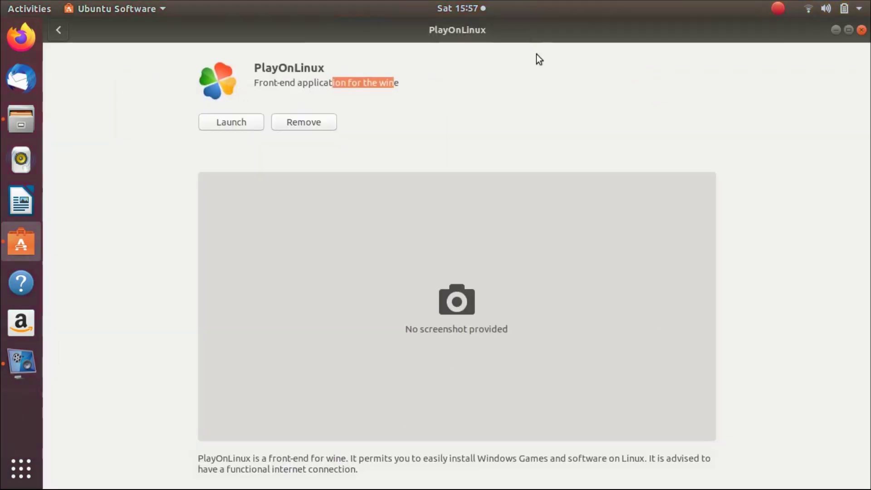
{"action": "left_click", "coordinate": [227, 120]}
Start PlayOnLinux from the app search for 'play', then switch back to Ubuntu Software
{"action": "left_click", "coordinate": [20, 468]}
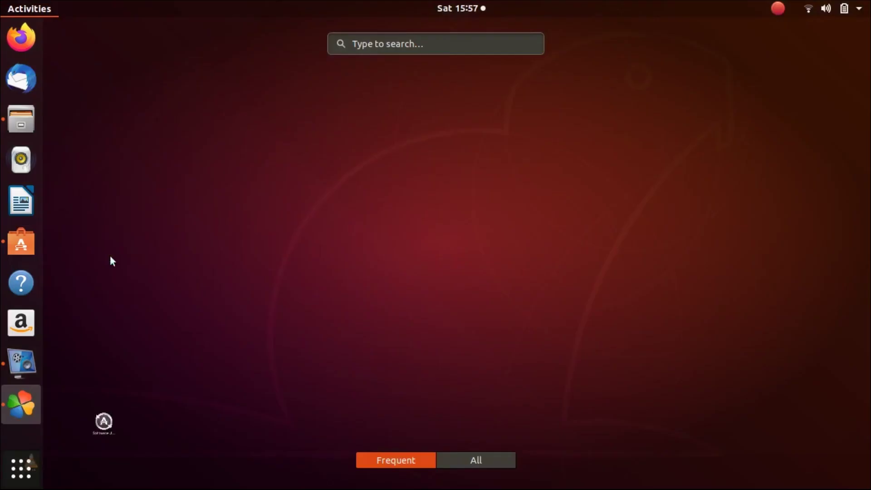
{"action": "left_click", "coordinate": [424, 40]}
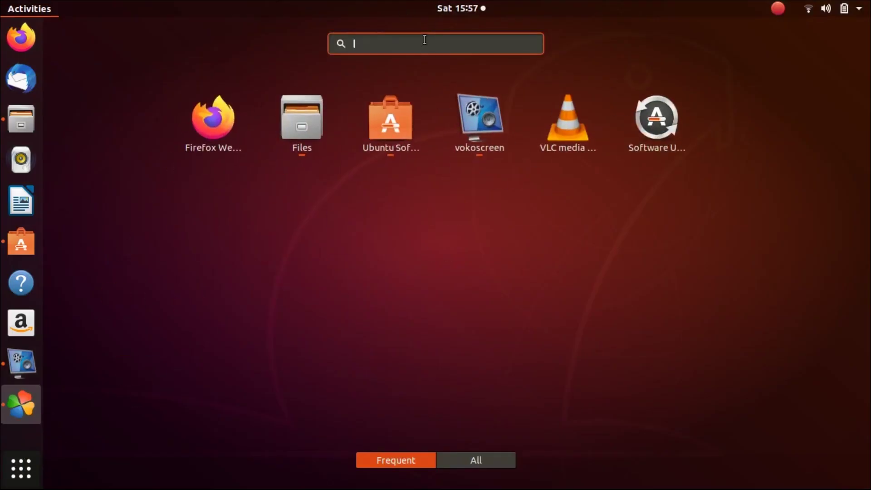
{"action": "type", "text": "play"}
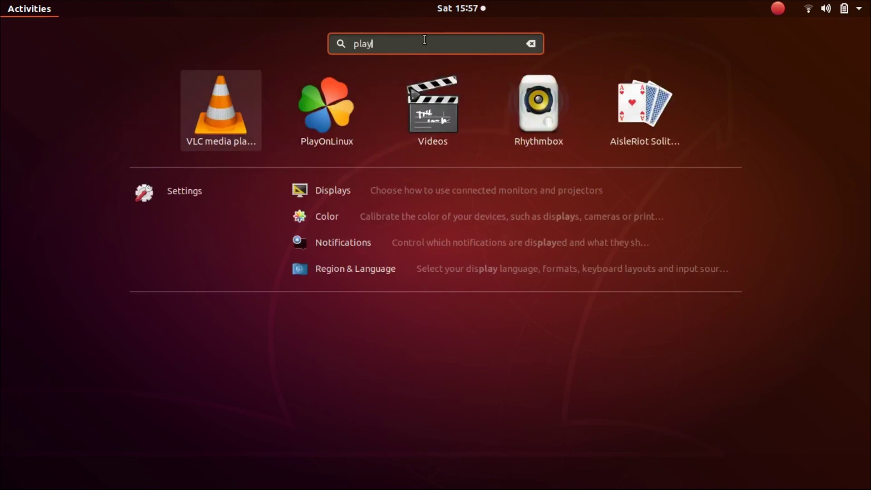
{"action": "left_click", "coordinate": [334, 112]}
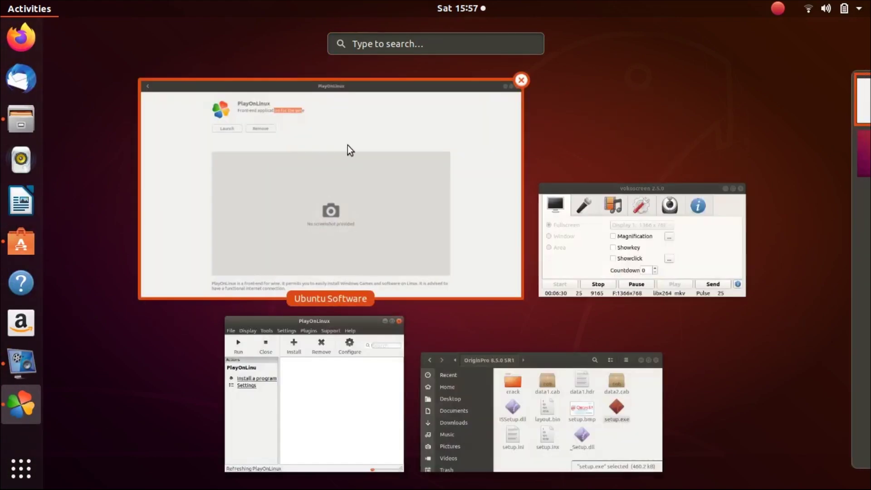
{"action": "left_click", "coordinate": [325, 206]}
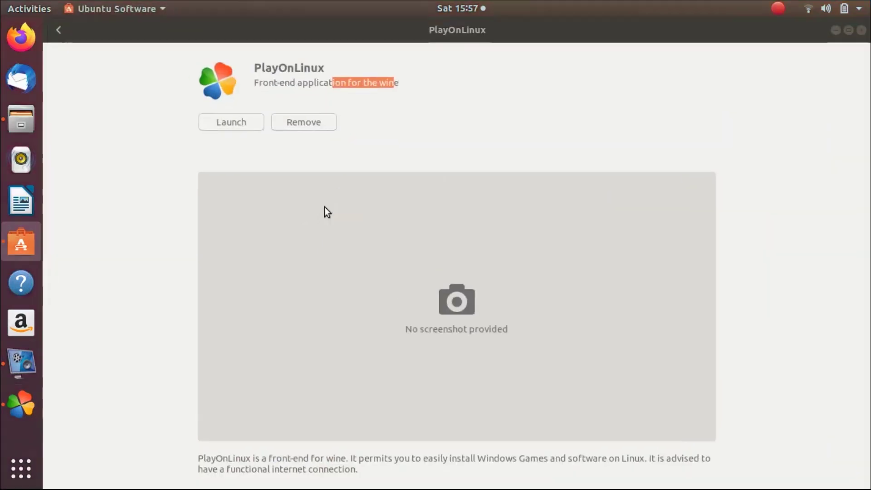
Launch PlayOnLinux from its store page and maximize its main window
{"action": "left_click", "coordinate": [229, 125]}
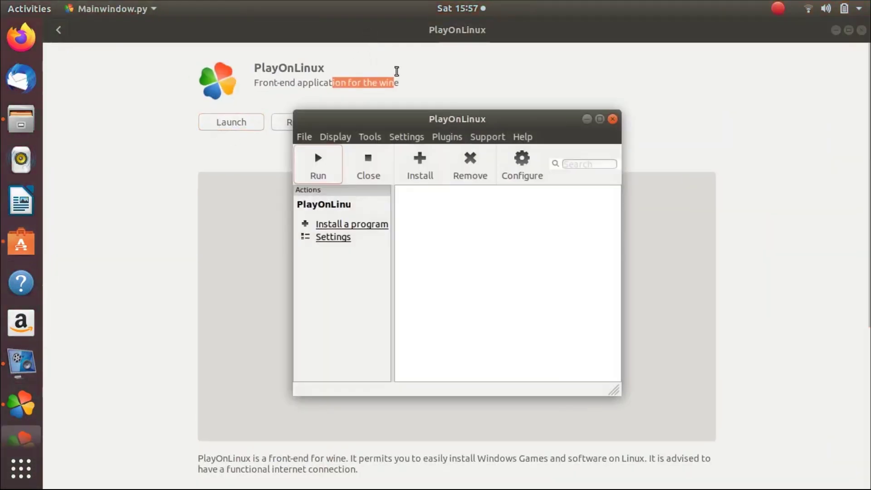
{"action": "left_click_drag", "start_coordinate": [431, 122], "coordinate": [356, 113]}
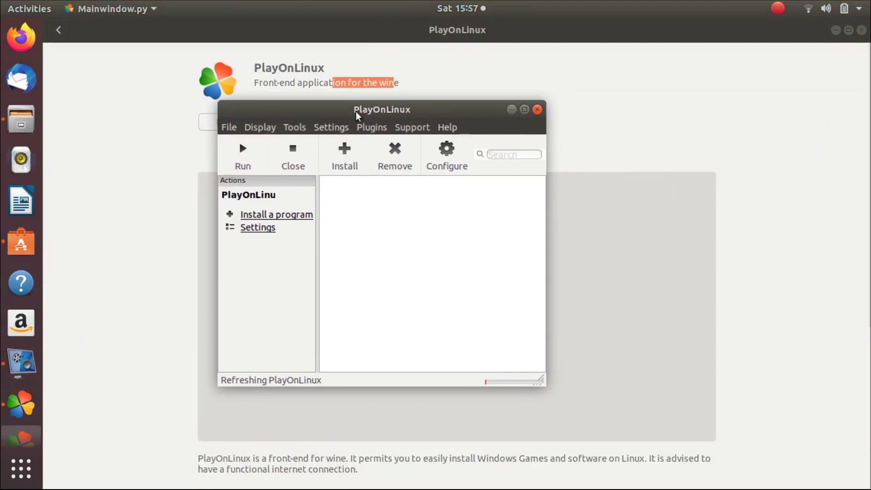
{"action": "double_click", "coordinate": [356, 114]}
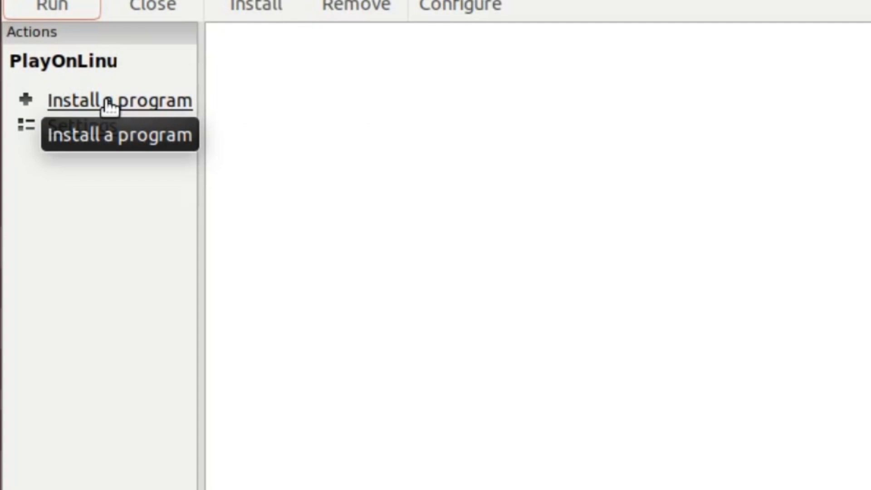
Begin 'Install a program' and move past the wizard's notice pages
{"action": "left_click", "coordinate": [106, 101]}
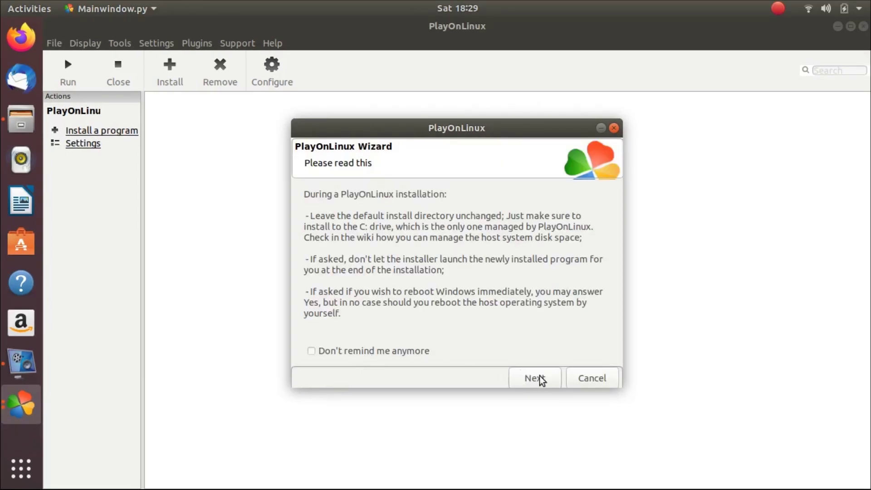
{"action": "left_click", "coordinate": [541, 380]}
{"action": "left_click", "coordinate": [533, 383]}
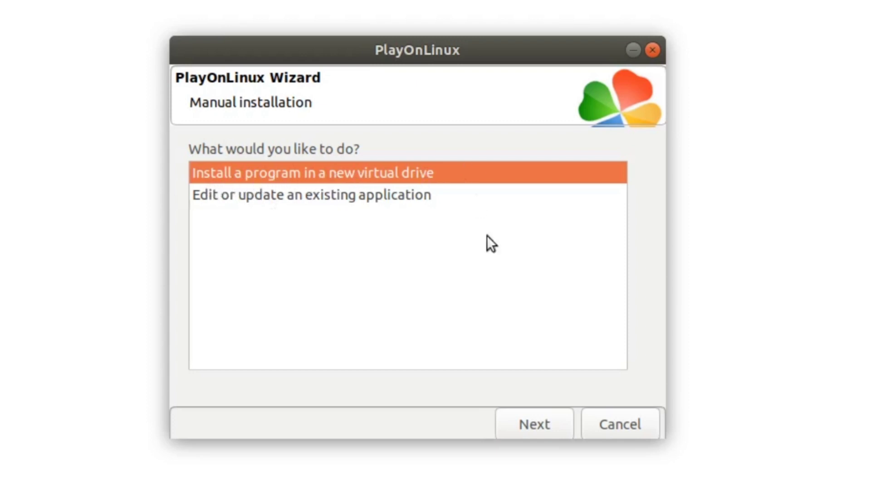
Install into a new virtual drive named 'origin'
{"action": "left_click", "coordinate": [536, 426]}
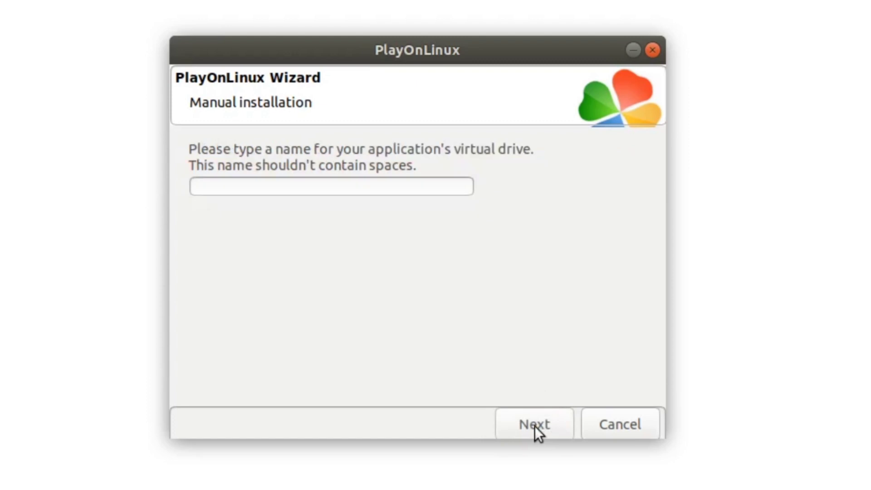
{"action": "left_click", "coordinate": [314, 190]}
{"action": "type", "text": "origin"}
{"action": "left_click", "coordinate": [526, 425]}
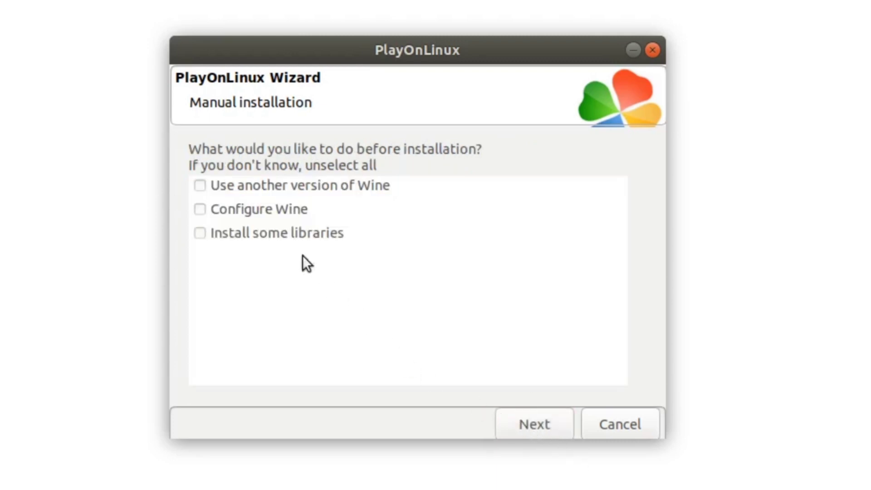
Request Wine configuration and make the virtual drive 64-bit
{"action": "left_click", "coordinate": [200, 210]}
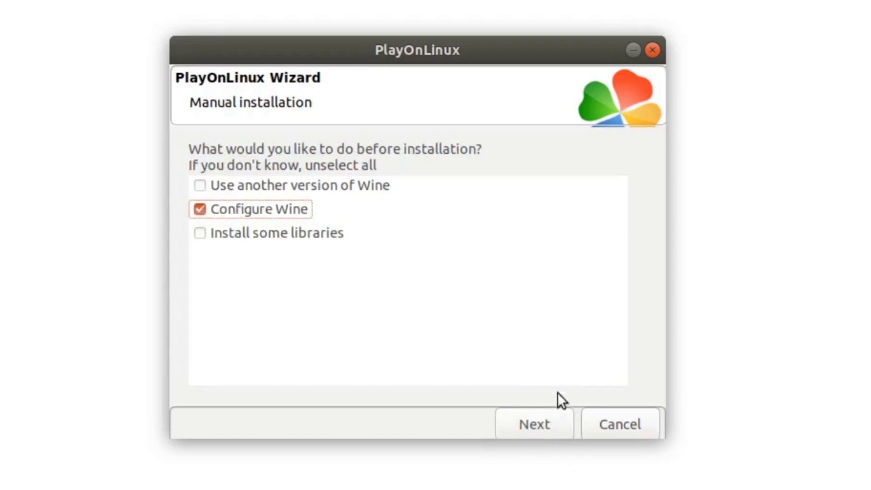
{"action": "left_click", "coordinate": [540, 423]}
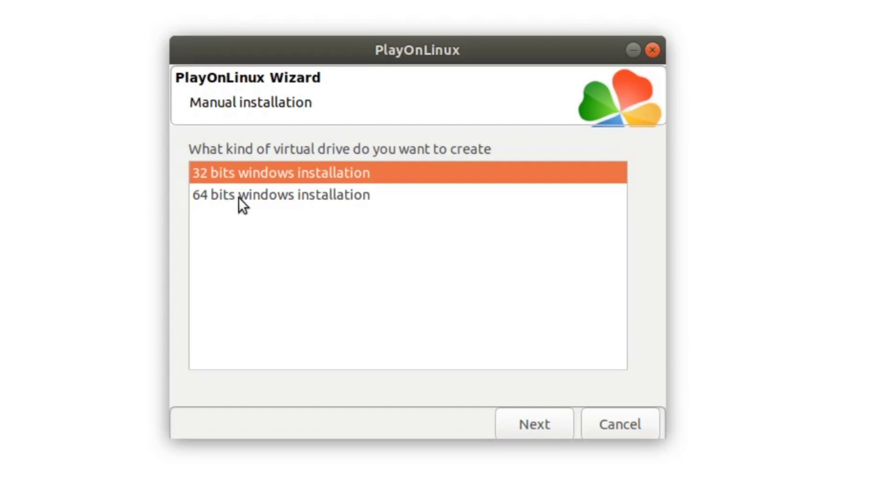
{"action": "left_click", "coordinate": [239, 195]}
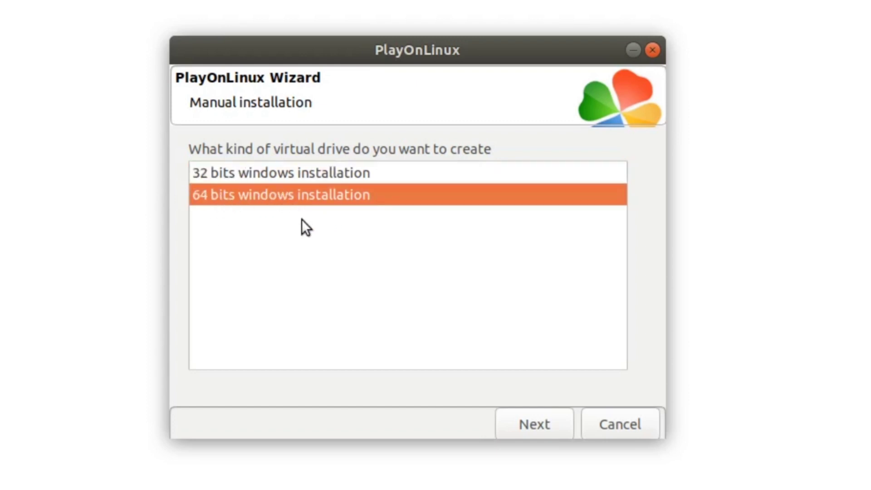
{"action": "left_click", "coordinate": [537, 427]}
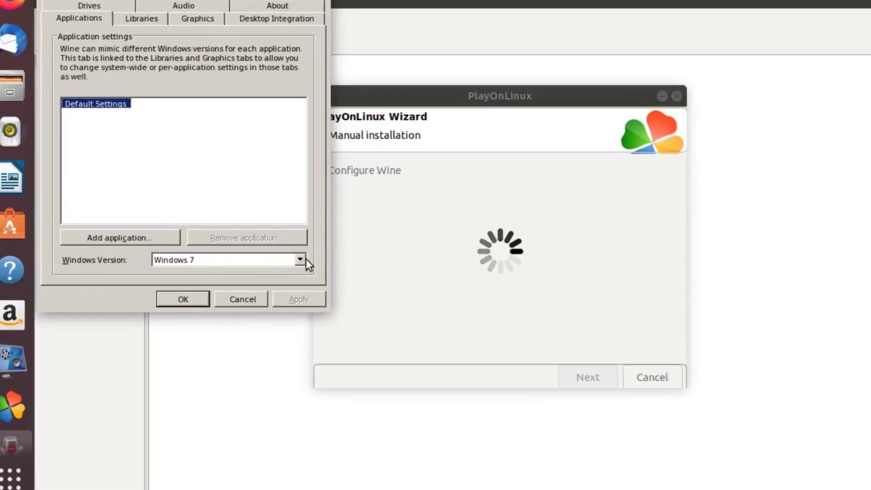
Keep Windows 7 as the Windows version and close winecfg with OK
{"action": "left_click", "coordinate": [279, 273]}
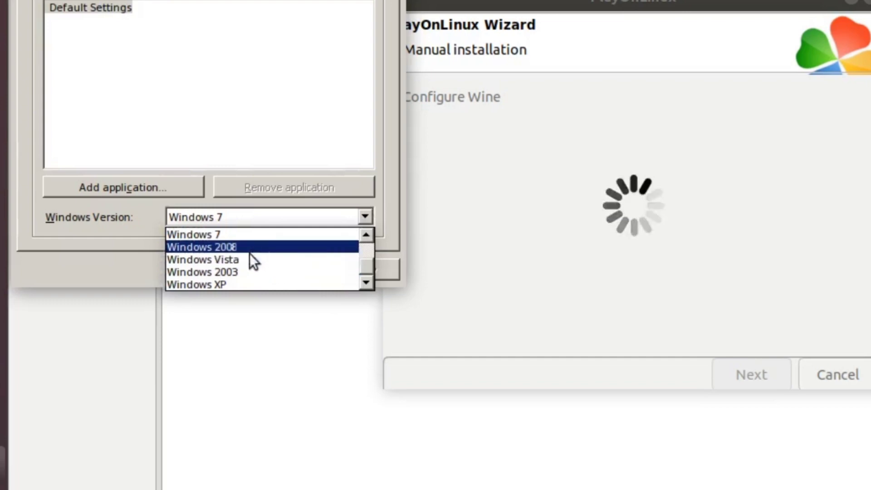
{"action": "left_click", "coordinate": [240, 234]}
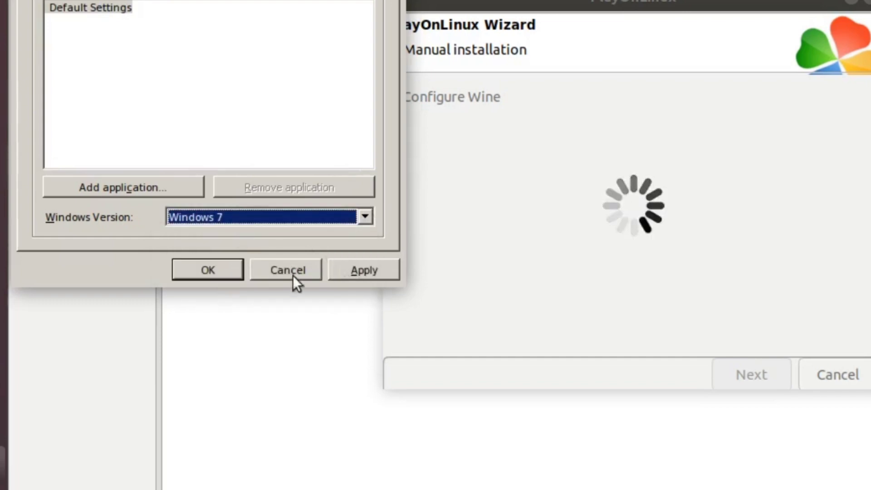
{"action": "left_click", "coordinate": [226, 272]}
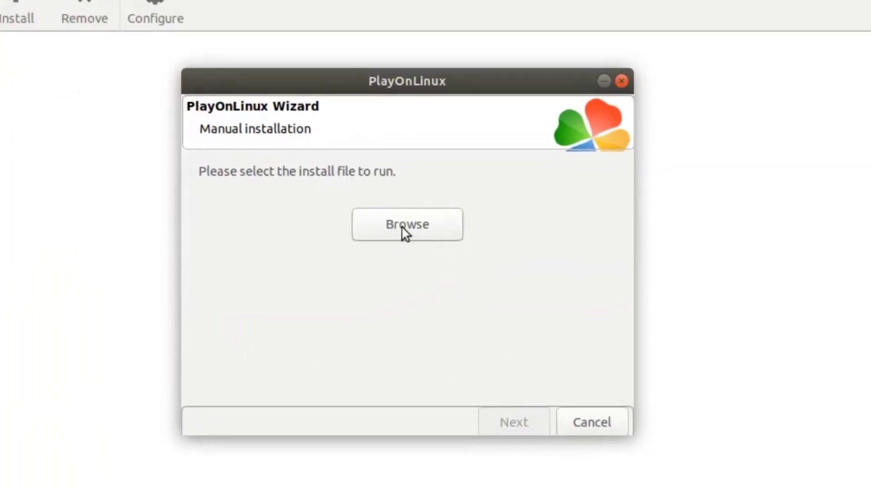
Choose setup.exe from the OriginPro 8.5.0 SR1 folder on New Volume and run it
{"action": "left_click", "coordinate": [401, 225]}
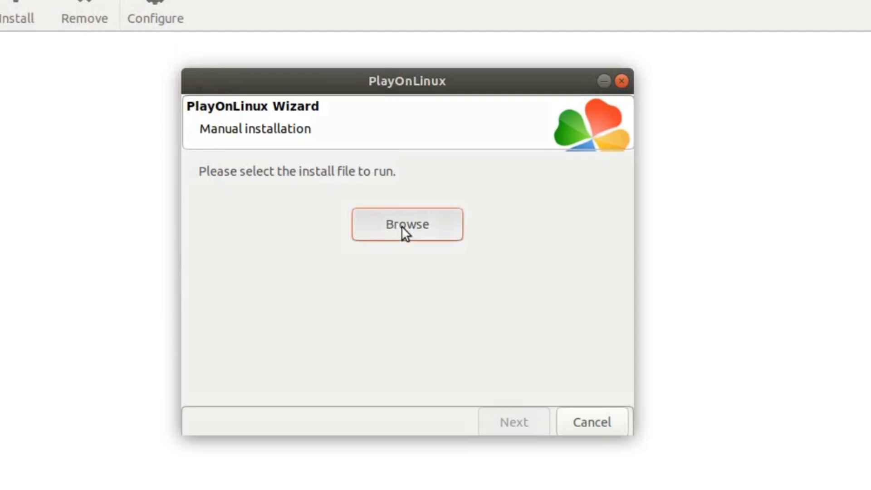
{"action": "left_click", "coordinate": [34, 242]}
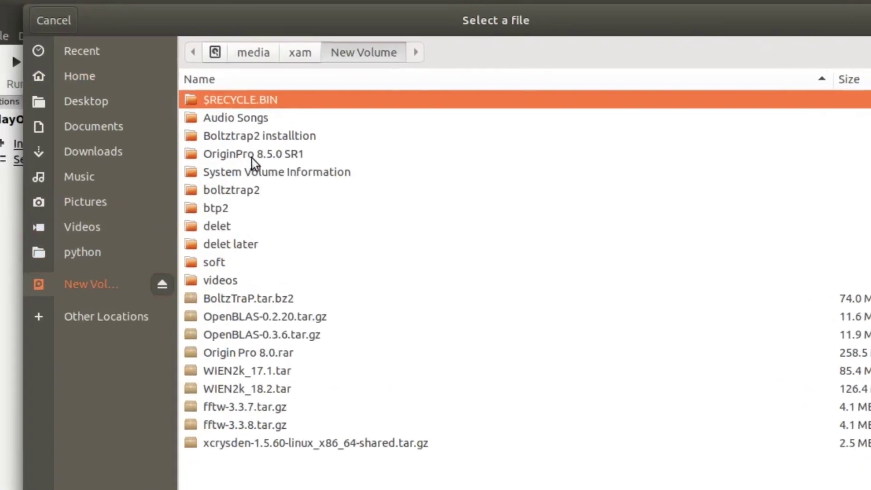
{"action": "double_click", "coordinate": [258, 139]}
{"action": "double_click", "coordinate": [254, 107]}
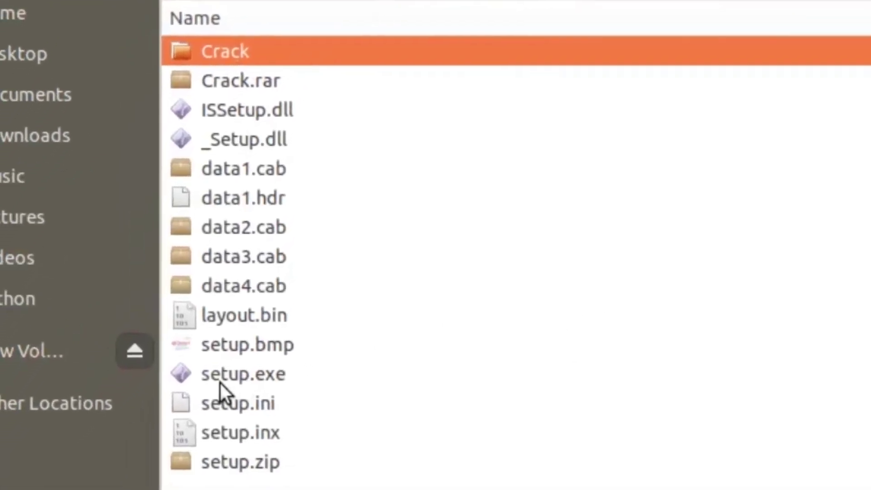
{"action": "left_click", "coordinate": [246, 375]}
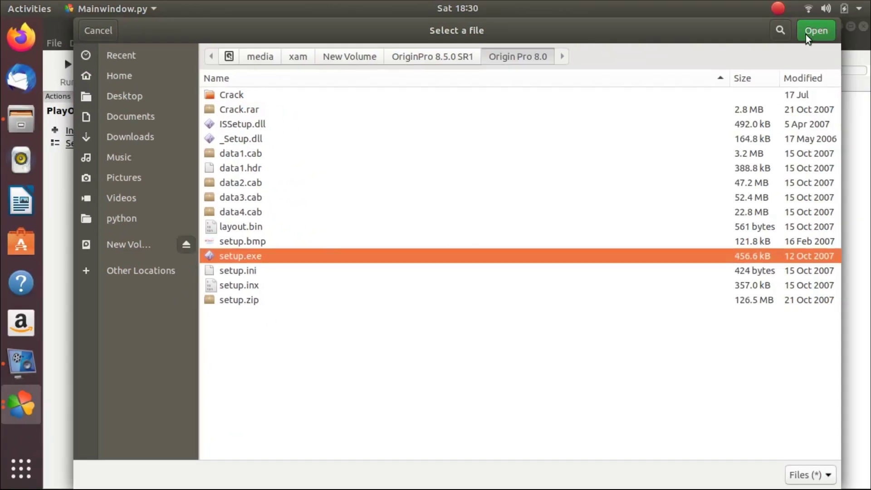
{"action": "left_click", "coordinate": [807, 32]}
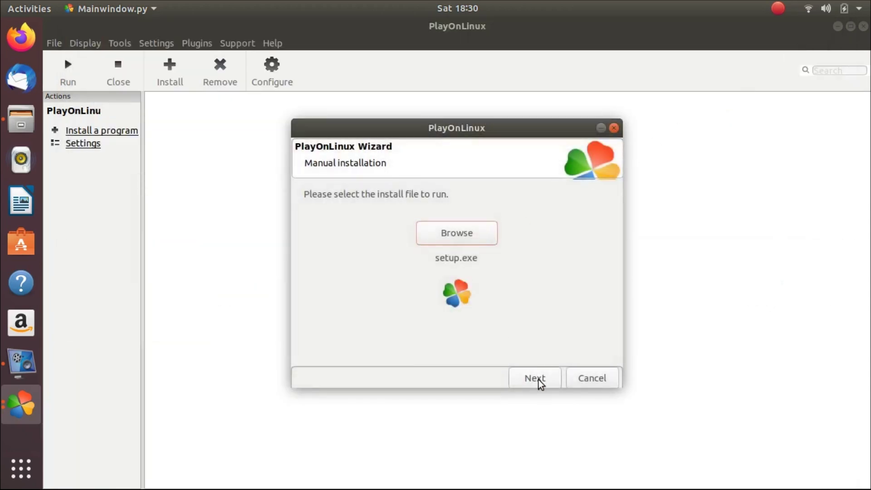
{"action": "left_click", "coordinate": [539, 381]}
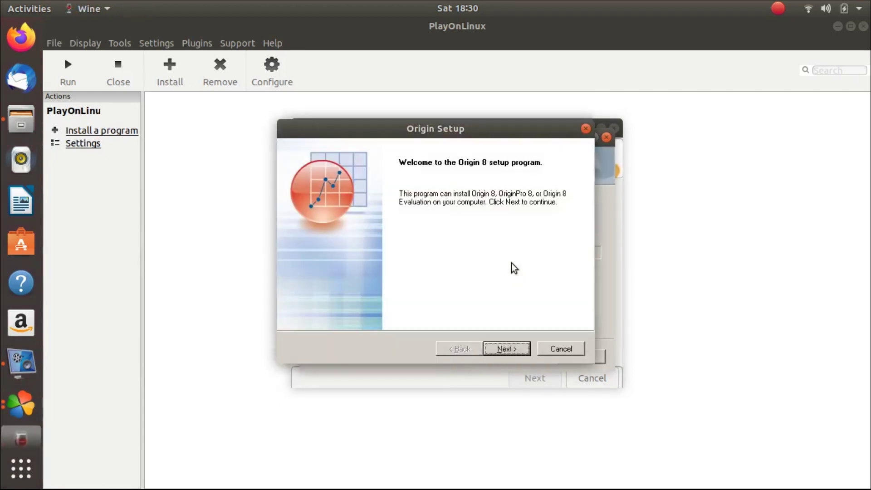
Pass the welcome page, accept the licence agreement, and choose Install Product
{"action": "left_click", "coordinate": [507, 350]}
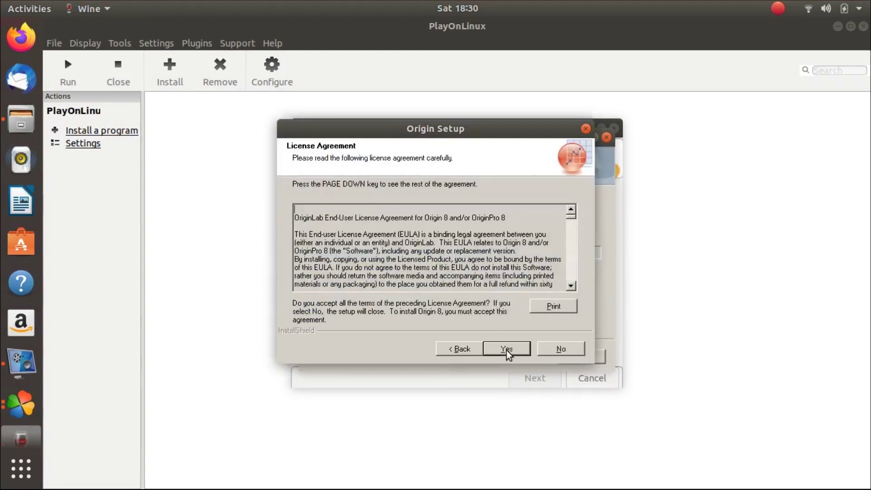
{"action": "left_click", "coordinate": [506, 349]}
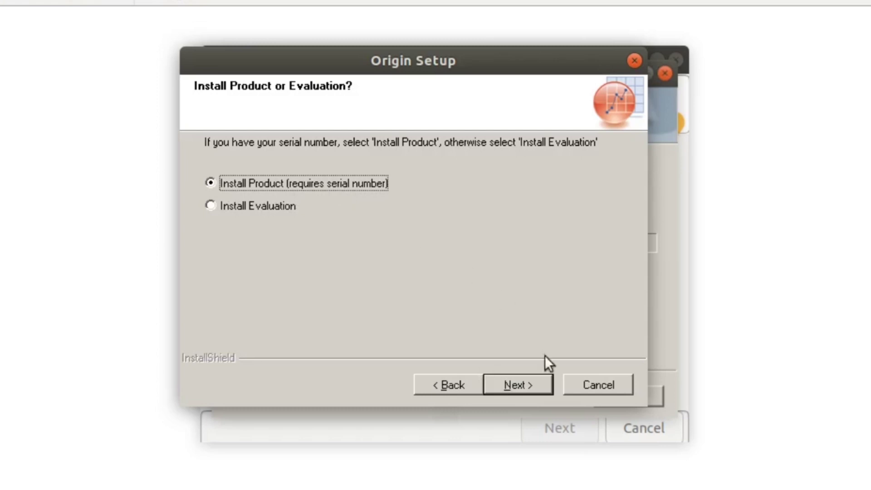
{"action": "left_click", "coordinate": [522, 387]}
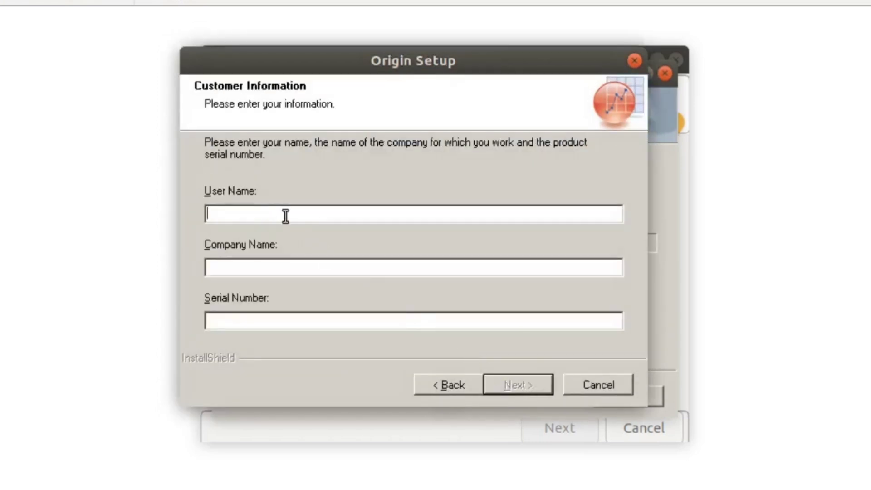
Enter the user and company names, paste the serial number, and submit the form
{"action": "type", "text": "origi"}
{"action": "type", "text": "origin"}
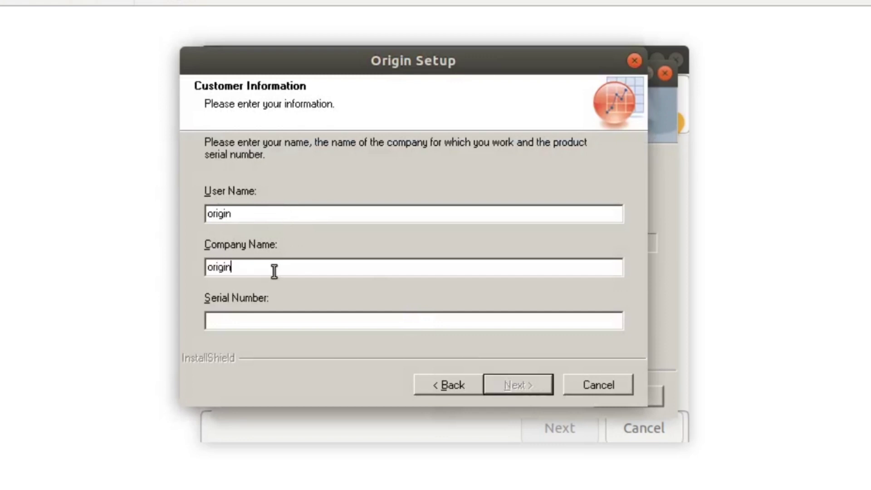
{"action": "left_click", "coordinate": [269, 320]}
{"action": "right_click", "coordinate": [270, 320]}
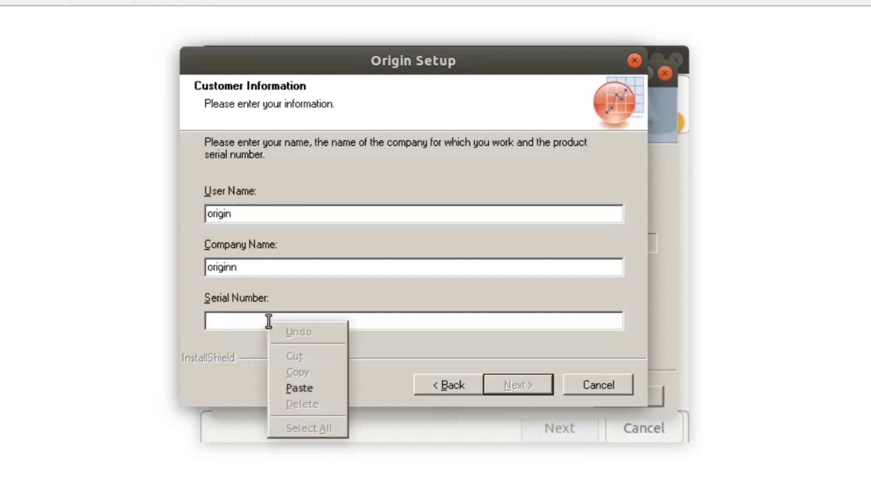
{"action": "left_click", "coordinate": [307, 387]}
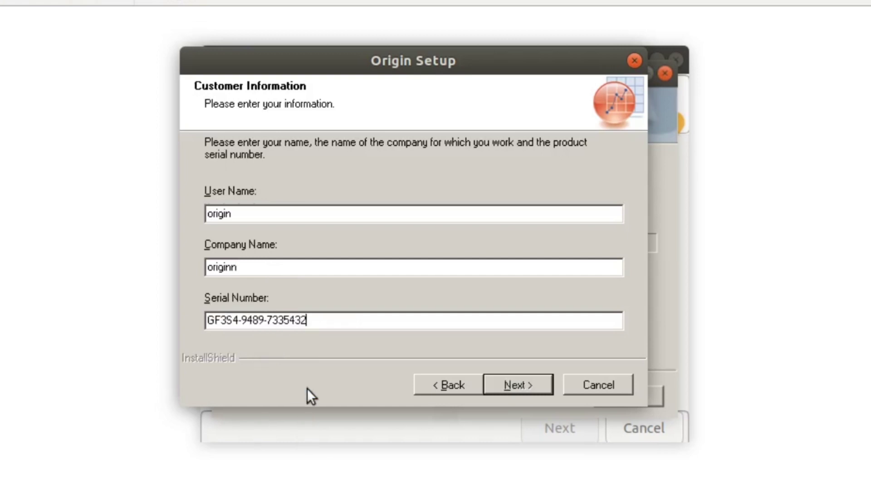
{"action": "left_click_drag", "start_coordinate": [328, 323], "coordinate": [186, 335]}
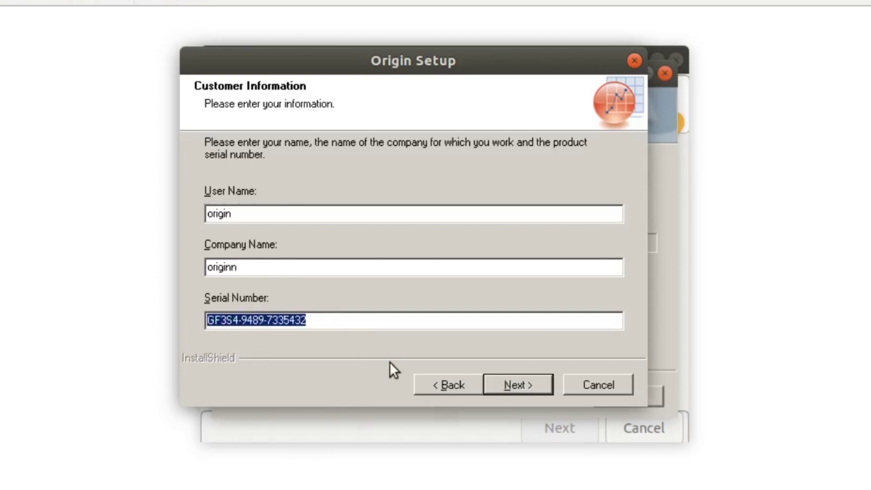
{"action": "left_click", "coordinate": [511, 383]}
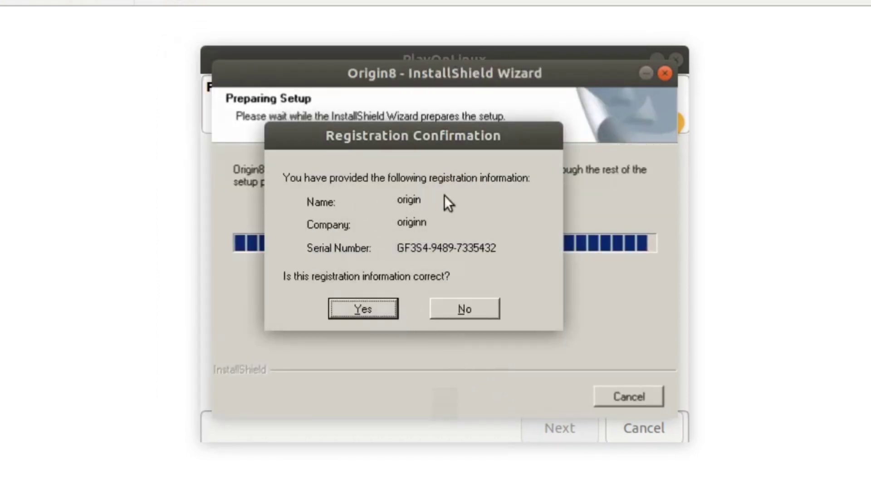
Confirm the registration details and create the default Origin8 destination folder
{"action": "left_click", "coordinate": [373, 308]}
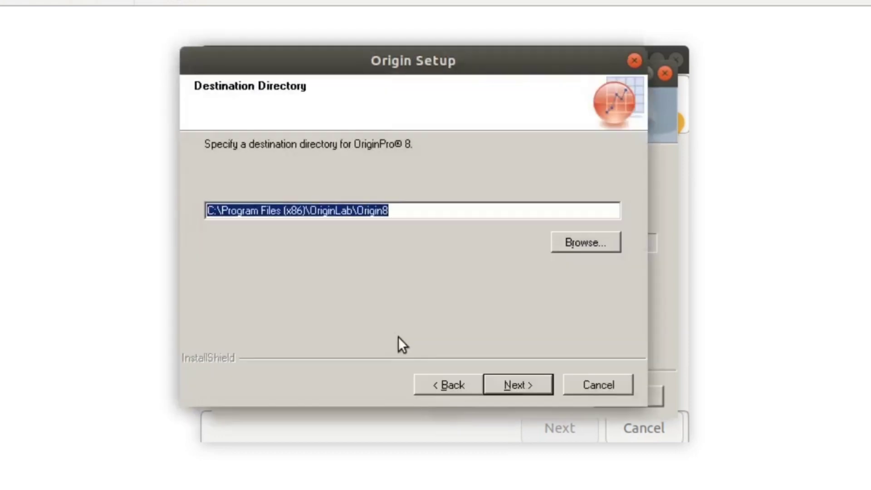
{"action": "left_click", "coordinate": [514, 378]}
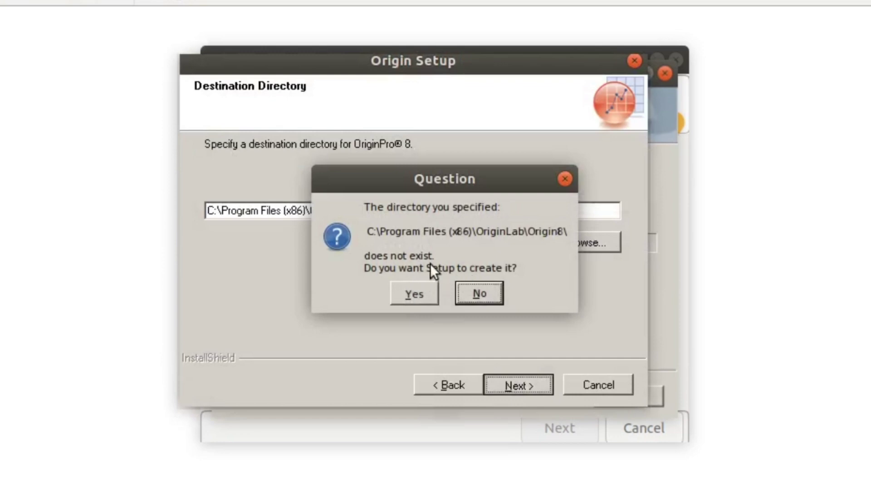
{"action": "left_click", "coordinate": [413, 295]}
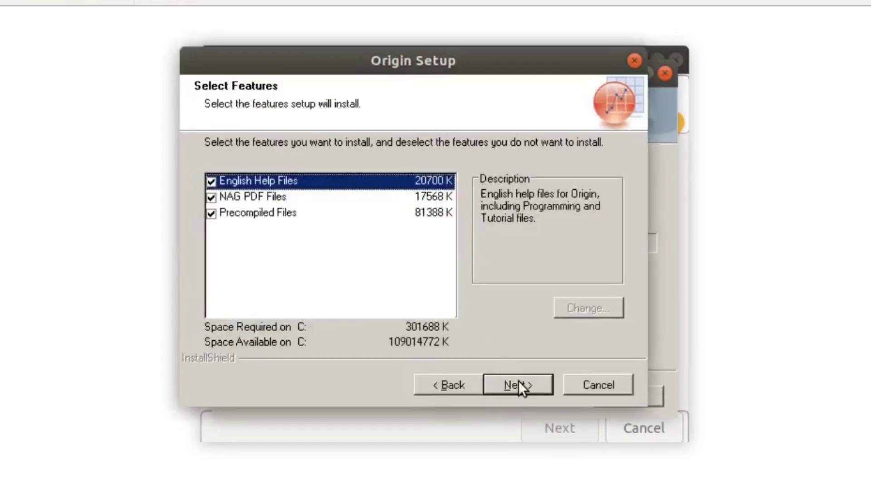
Keep default features, data import, all-users and OriginLab\Origin 8 folder, then install
{"action": "left_click", "coordinate": [518, 381]}
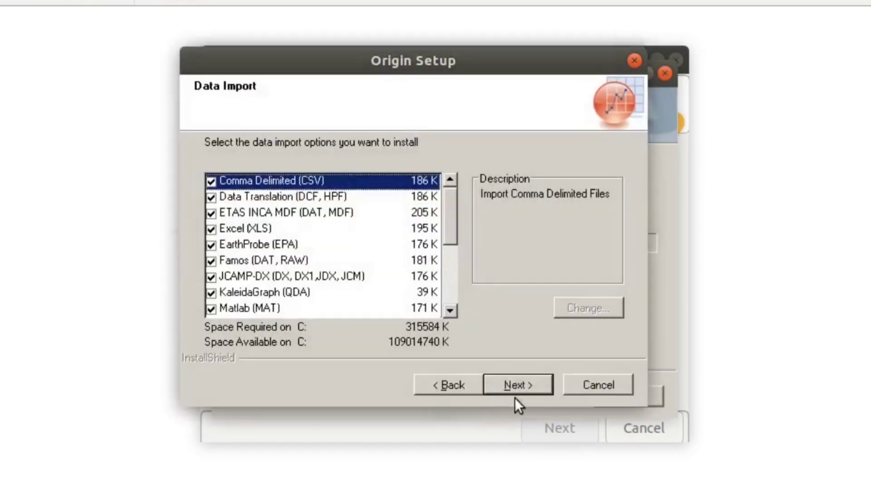
{"action": "left_click", "coordinate": [515, 381]}
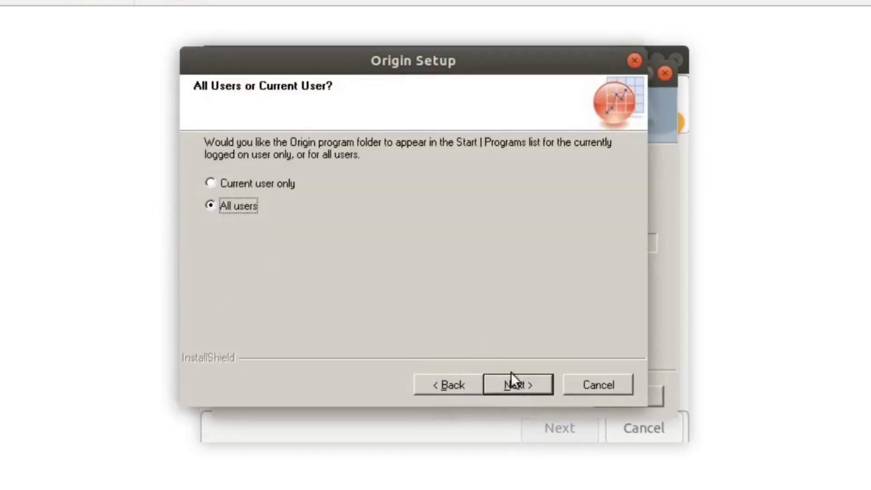
{"action": "left_click", "coordinate": [517, 383]}
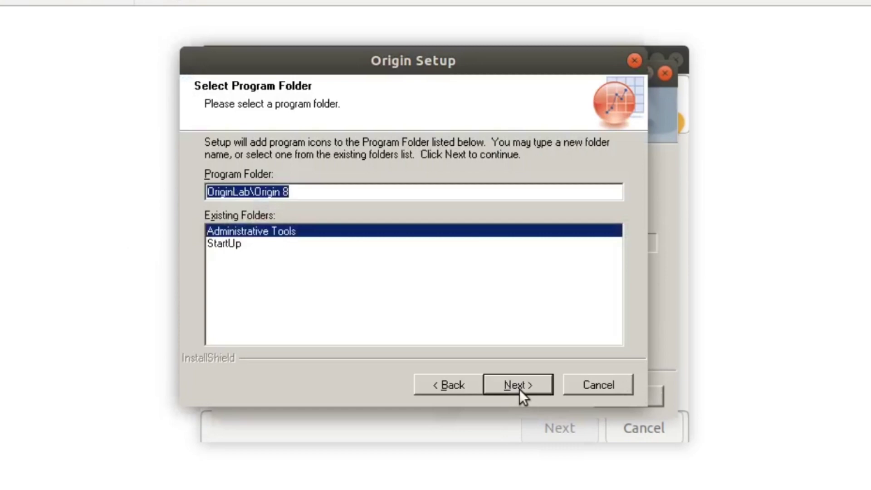
{"action": "left_click", "coordinate": [519, 390]}
{"action": "left_click", "coordinate": [516, 387]}
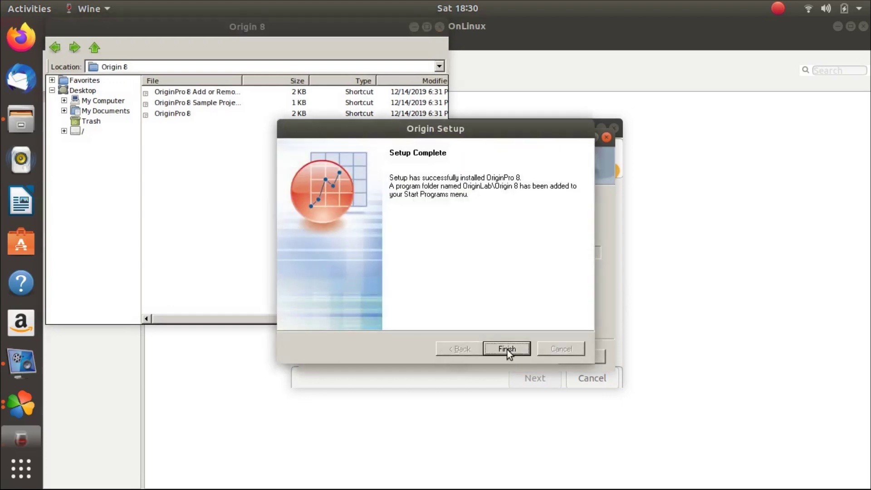
Finish the OriginPro 8 setup, dismiss the ISBEW64.exe error, and return to the PlayOnLinux wizard
{"action": "left_click", "coordinate": [506, 349]}
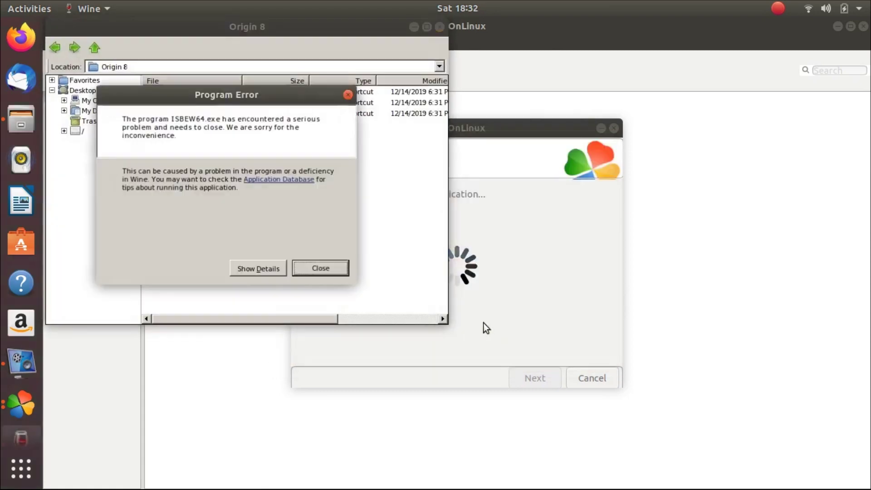
{"action": "left_click", "coordinate": [330, 268]}
{"action": "left_click", "coordinate": [507, 287]}
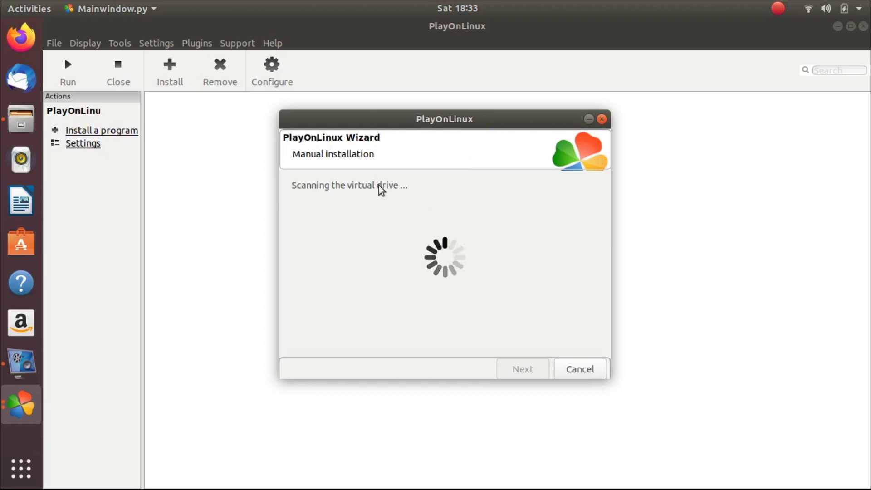
Create a shortcut named Origin8 for Origin8.exe, then dismiss the shortcut-file wizard
{"action": "scroll", "coordinate": [441, 258], "scroll_direction": "down", "scroll_amount": 2}
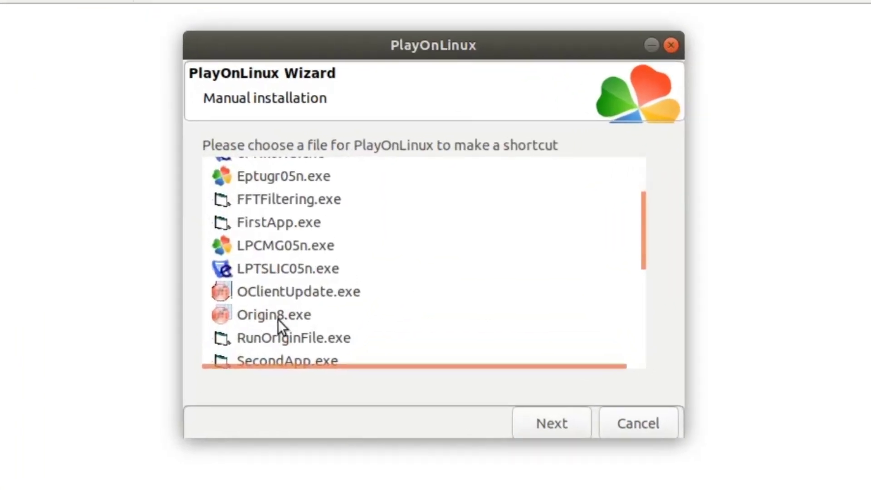
{"action": "left_click", "coordinate": [278, 319]}
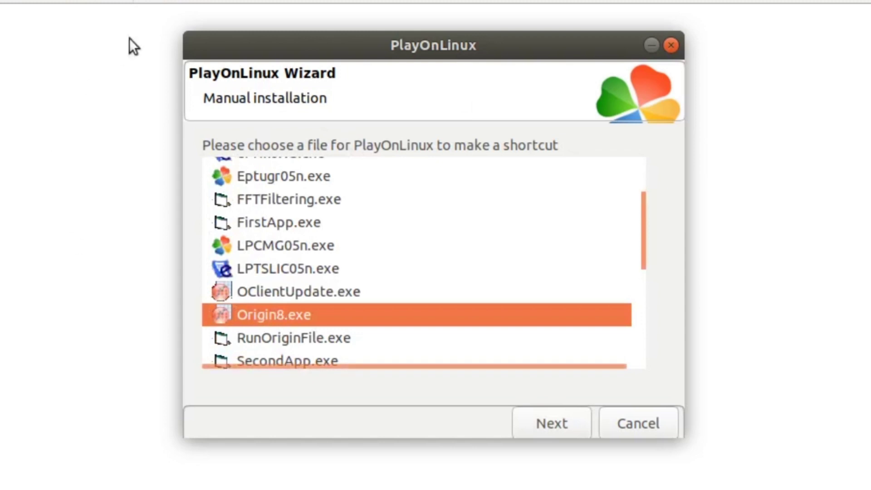
{"action": "left_click", "coordinate": [548, 428]}
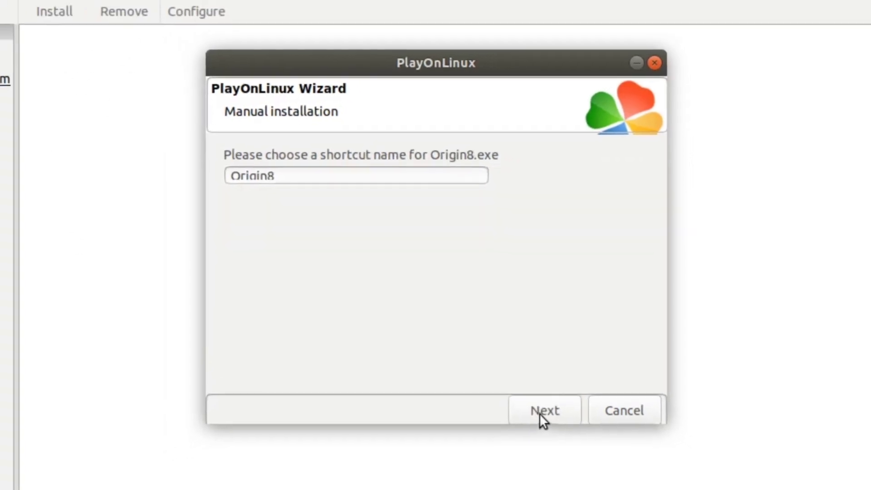
{"action": "left_click", "coordinate": [319, 183]}
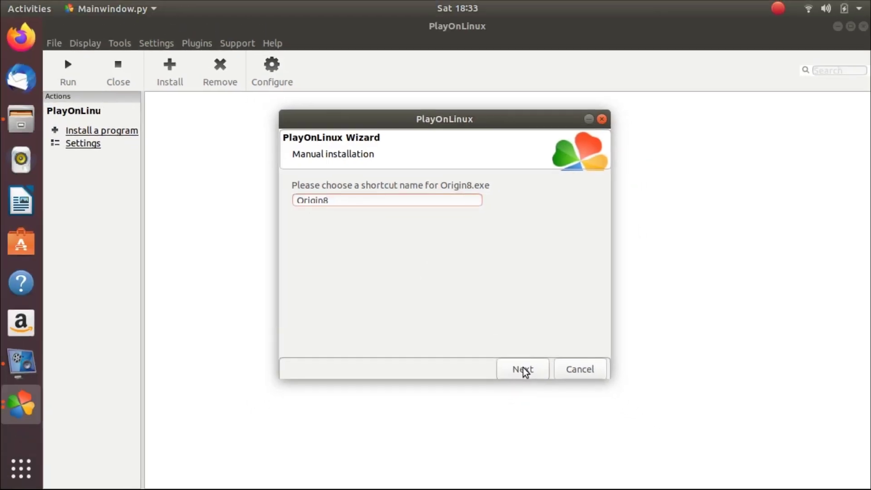
{"action": "left_click", "coordinate": [524, 371]}
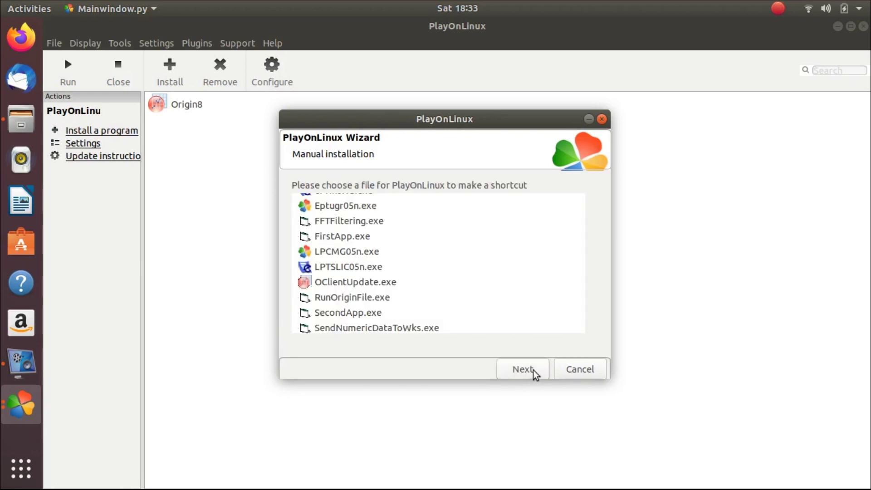
{"action": "left_click", "coordinate": [580, 370]}
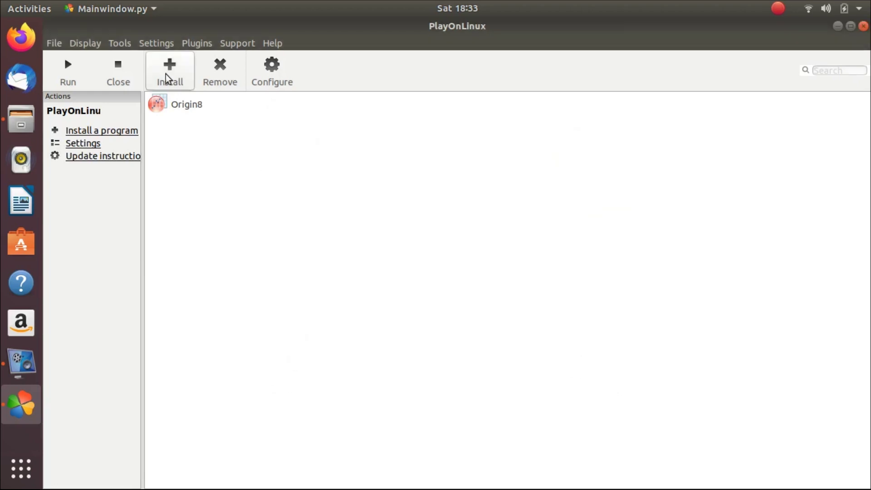
Restore the PlayOnLinux window to reveal the Origin8 desktop shortcut, then close PlayOnLinux and confirm
{"action": "left_click", "coordinate": [186, 108]}
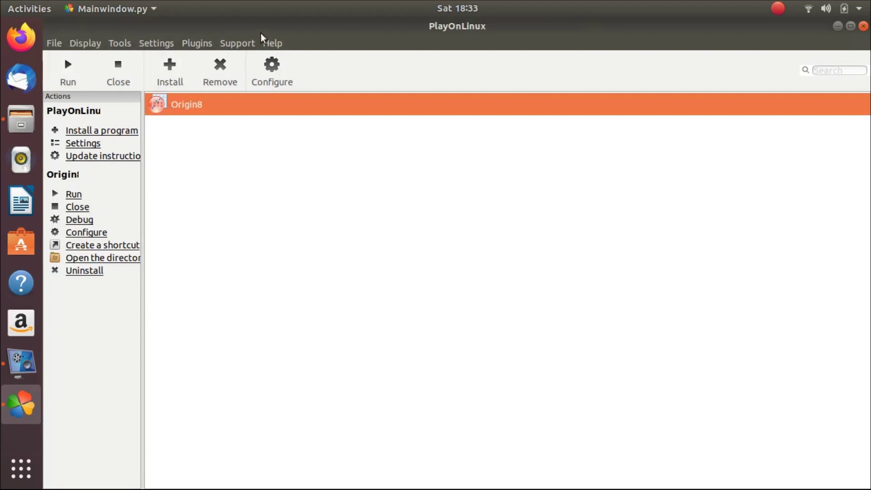
{"action": "left_click_drag", "start_coordinate": [265, 26], "coordinate": [464, 102]}
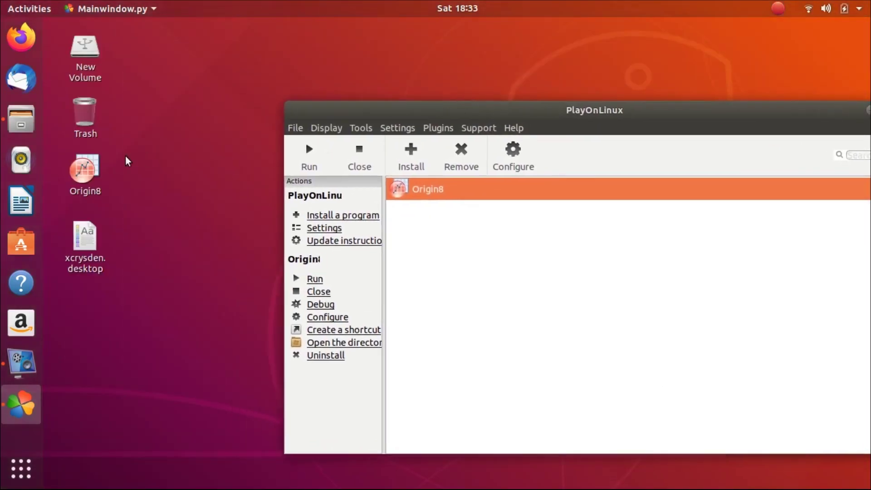
{"action": "left_click", "coordinate": [89, 172]}
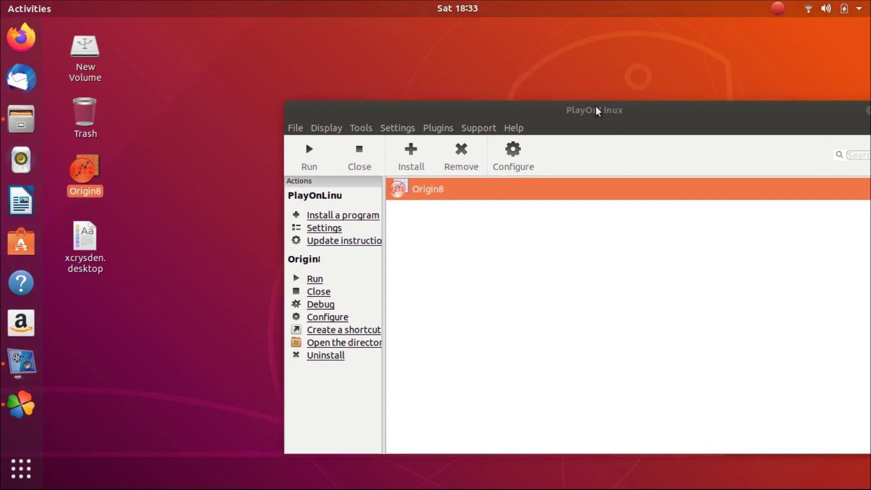
{"action": "left_click_drag", "start_coordinate": [594, 110], "coordinate": [438, 149]}
{"action": "left_click", "coordinate": [739, 146]}
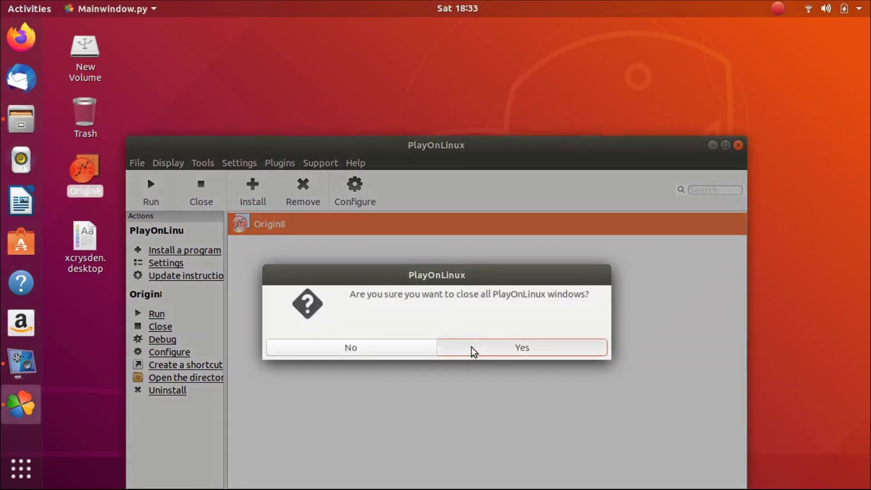
{"action": "left_click", "coordinate": [473, 352]}
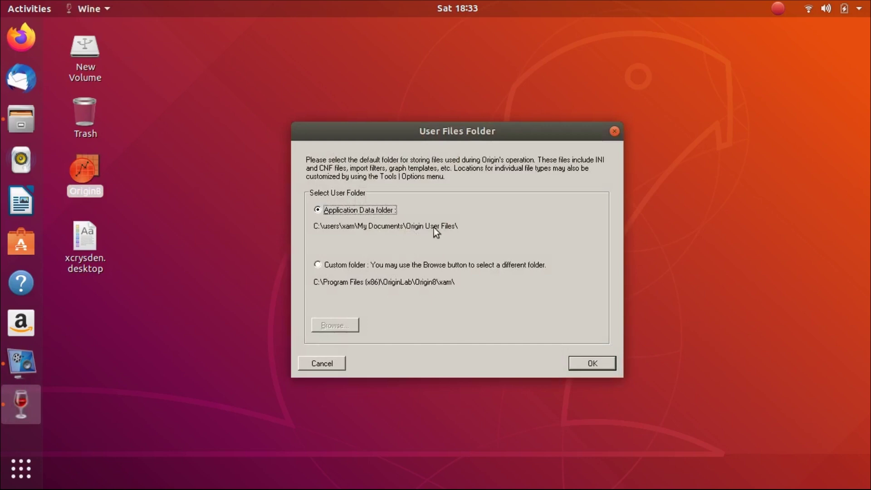
Accept the default user files folder, dismiss the licence prompts, and widen the Origin window
{"action": "left_click", "coordinate": [591, 363]}
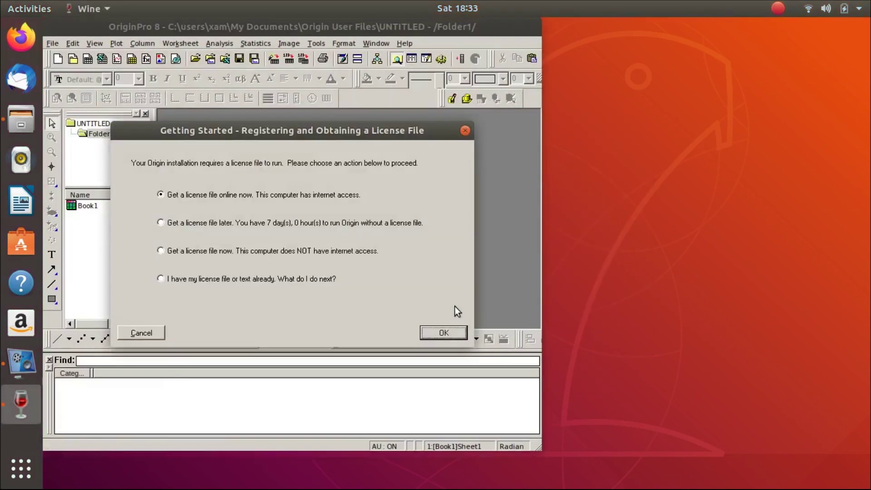
{"action": "left_click", "coordinate": [444, 332]}
{"action": "left_click", "coordinate": [465, 132]}
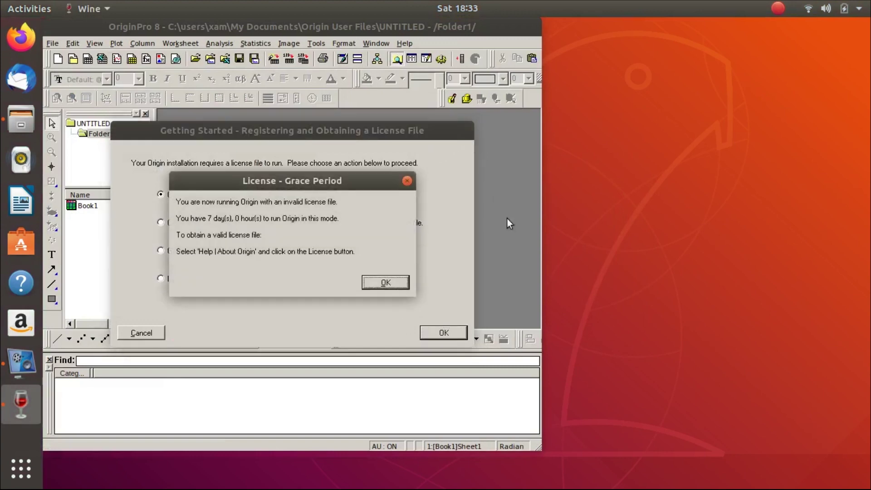
{"action": "left_click", "coordinate": [385, 282]}
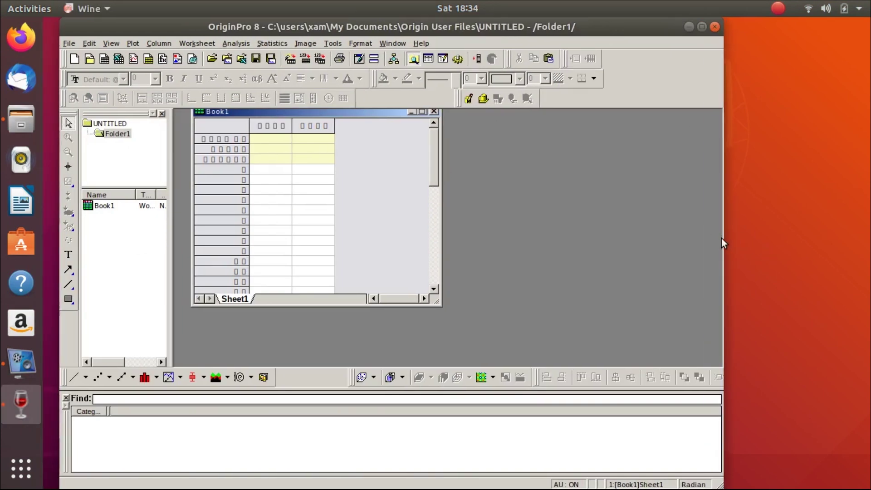
{"action": "left_click_drag", "start_coordinate": [719, 243], "coordinate": [780, 250]}
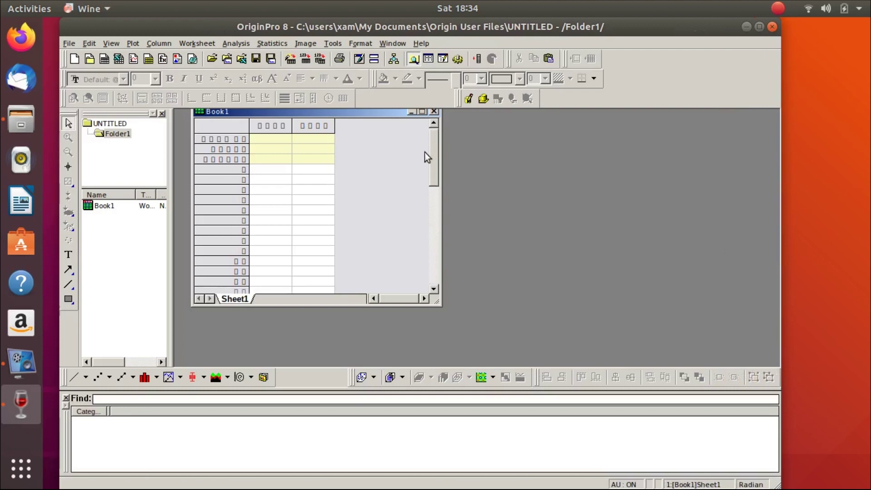
Enter 10 and 20 in column A and 23 and 123 in column B of Book1
{"action": "left_click", "coordinate": [274, 168]}
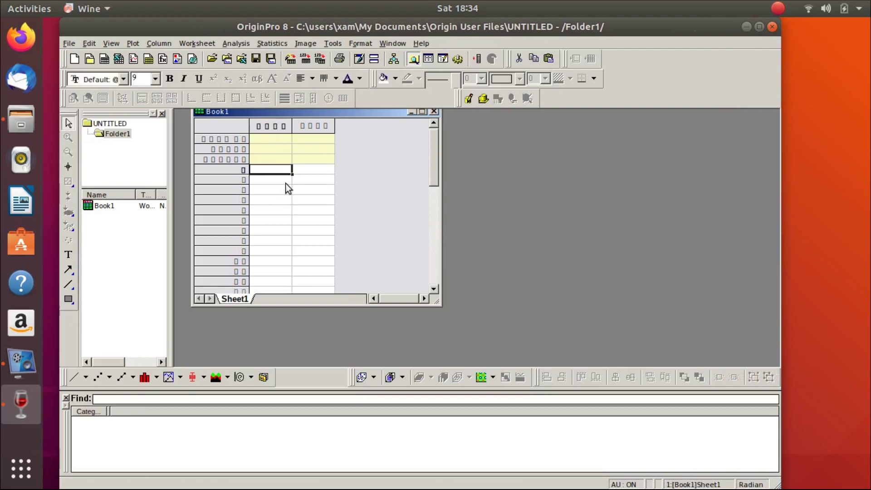
{"action": "type", "text": "10"}
{"action": "key", "text": "Return"}
{"action": "type", "text": "20"}
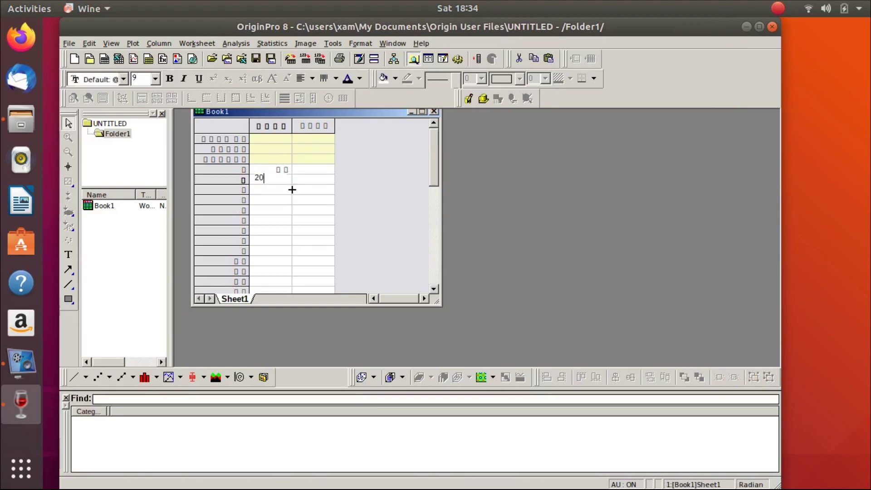
{"action": "left_click", "coordinate": [310, 169]}
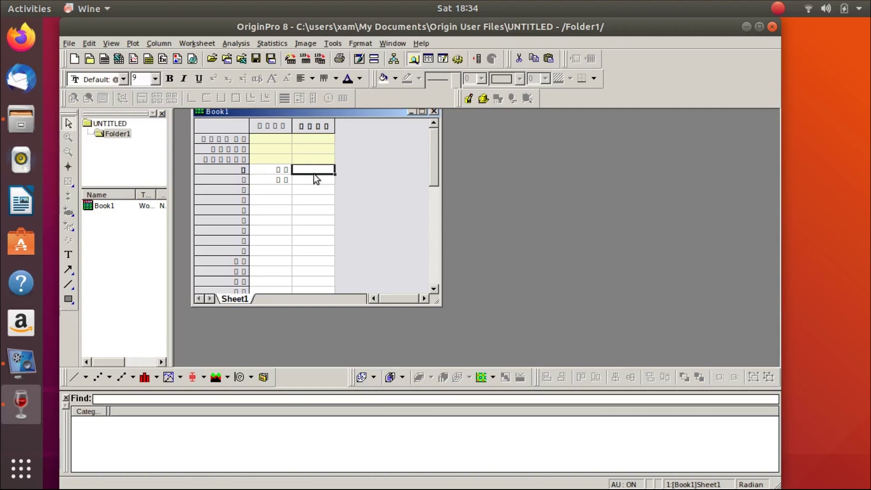
{"action": "type", "text": "23"}
{"action": "key", "text": "Return"}
{"action": "type", "text": "123"}
Plot column B as a line graph and enlarge the Graph1 window
{"action": "left_click", "coordinate": [317, 126]}
{"action": "left_click", "coordinate": [74, 377]}
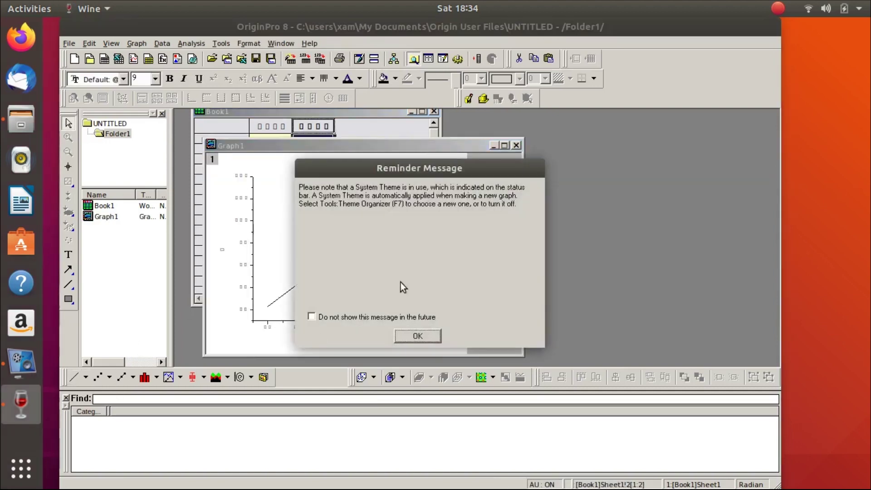
{"action": "left_click", "coordinate": [426, 330]}
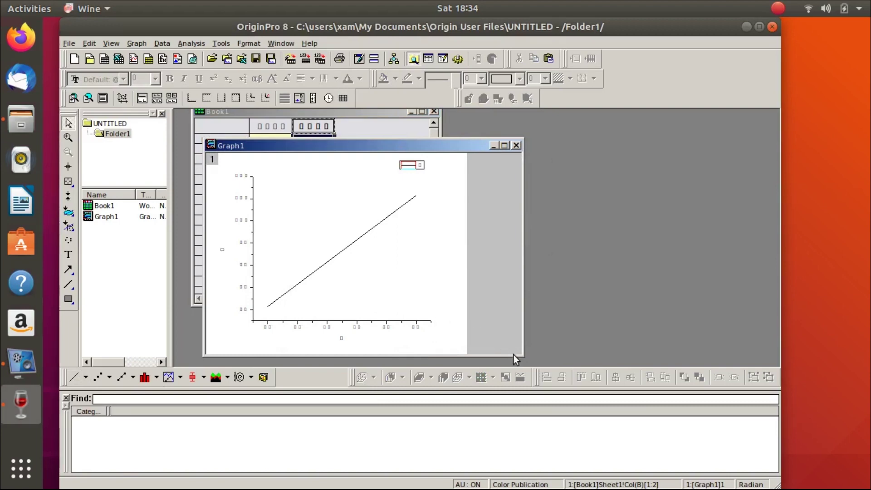
{"action": "left_click_drag", "start_coordinate": [522, 358], "coordinate": [591, 408]}
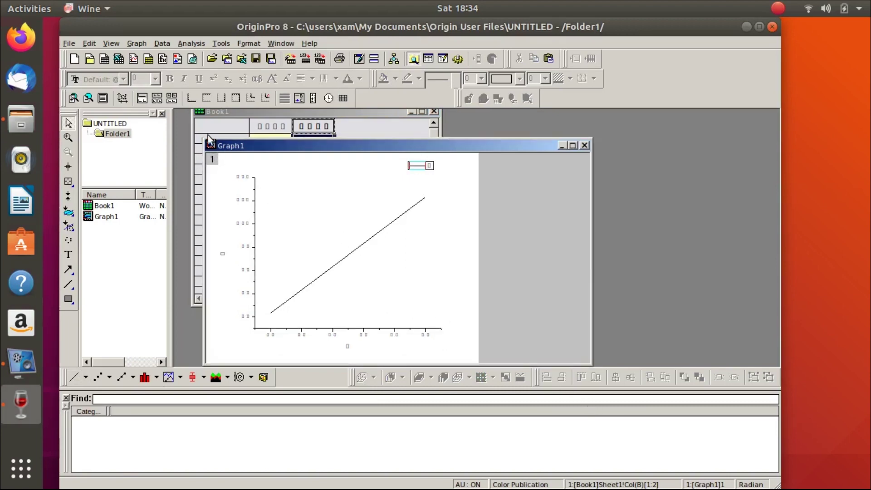
{"action": "left_click_drag", "start_coordinate": [203, 137], "coordinate": [176, 120]}
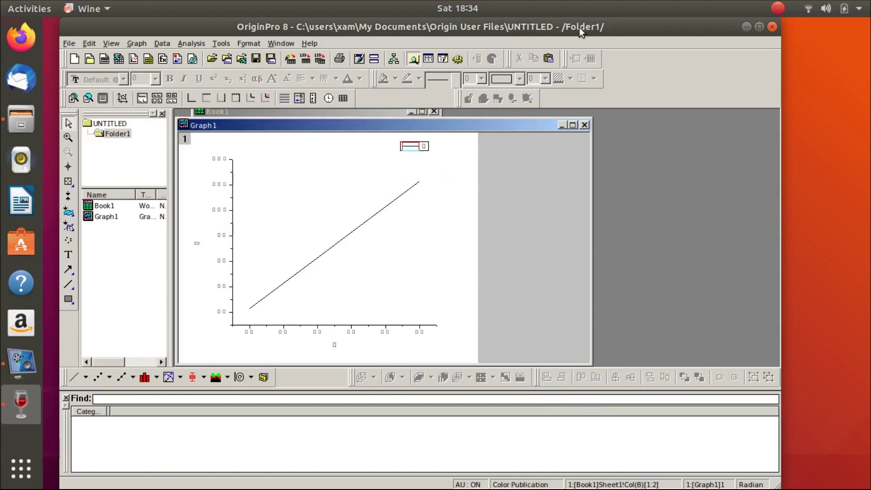
{"action": "left_click_drag", "start_coordinate": [579, 27], "coordinate": [601, 32]}
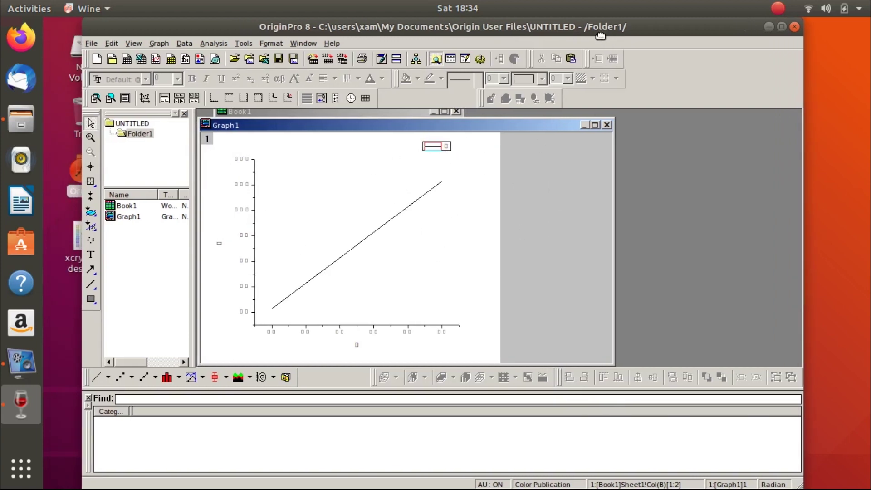
Open the Home folder in a smaller Files window and drag a data file onto Graph1
{"action": "left_click", "coordinate": [21, 119]}
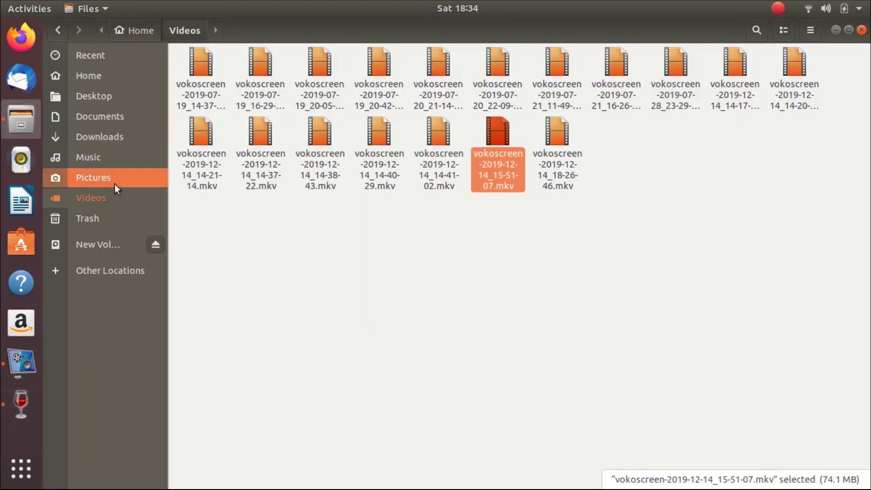
{"action": "left_click", "coordinate": [110, 82]}
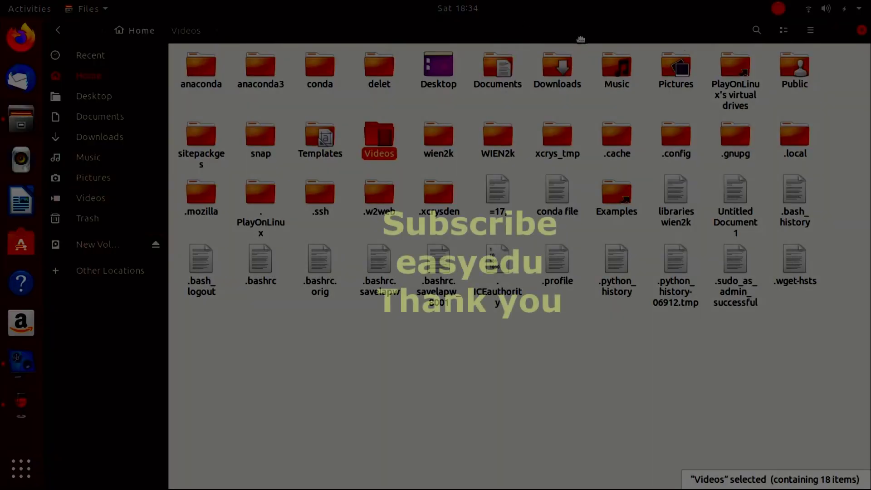
{"action": "left_click_drag", "start_coordinate": [512, 44], "coordinate": [623, 77]}
{"action": "scroll", "coordinate": [667, 200], "scroll_direction": "down", "scroll_amount": 5}
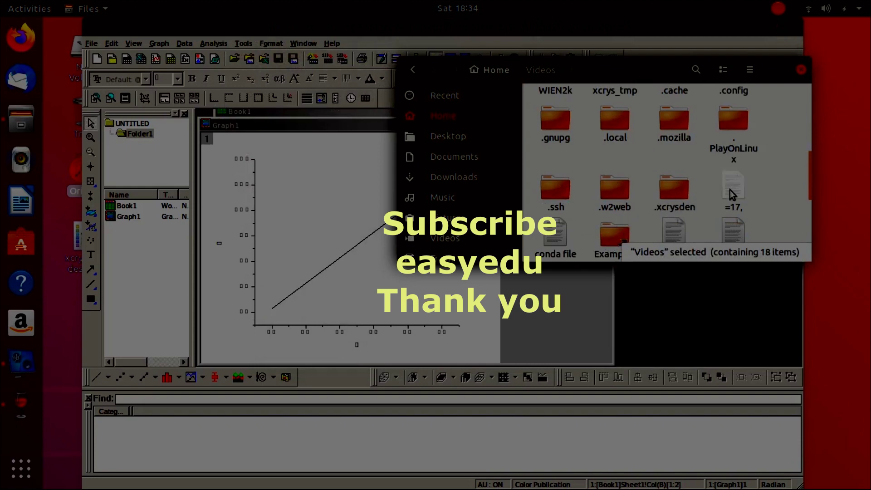
{"action": "left_click_drag", "start_coordinate": [732, 188], "coordinate": [254, 239]}
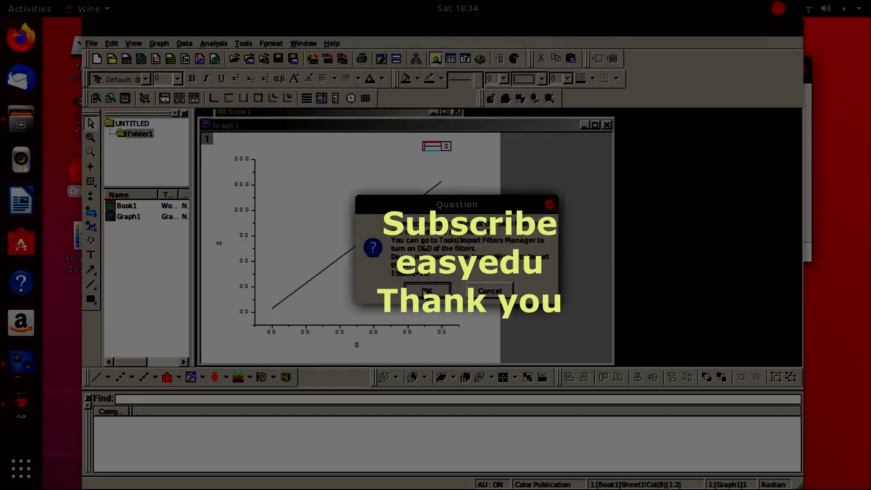
{"action": "left_click", "coordinate": [414, 290]}
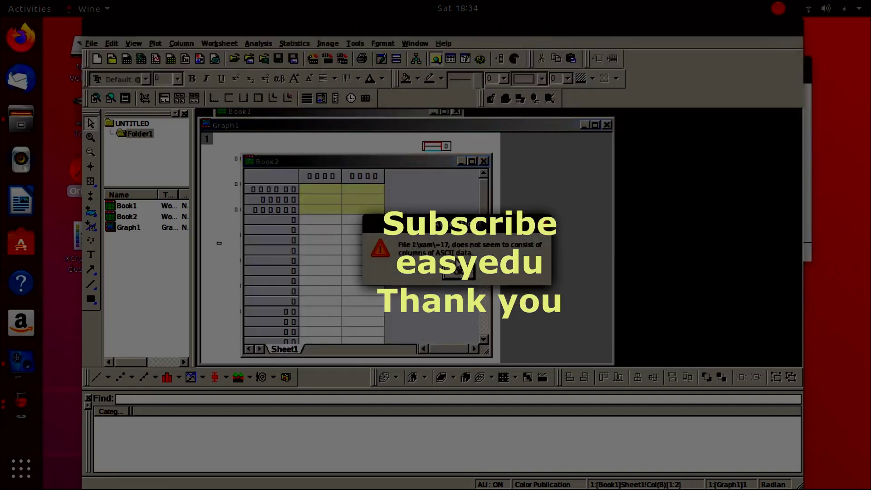
{"action": "key", "text": "Return"}
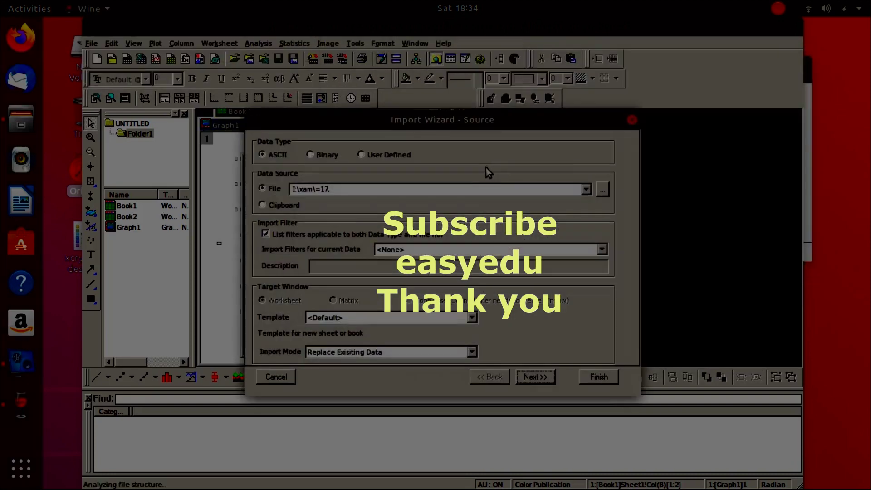
{"action": "left_click", "coordinate": [631, 120]}
{"action": "left_click", "coordinate": [484, 161]}
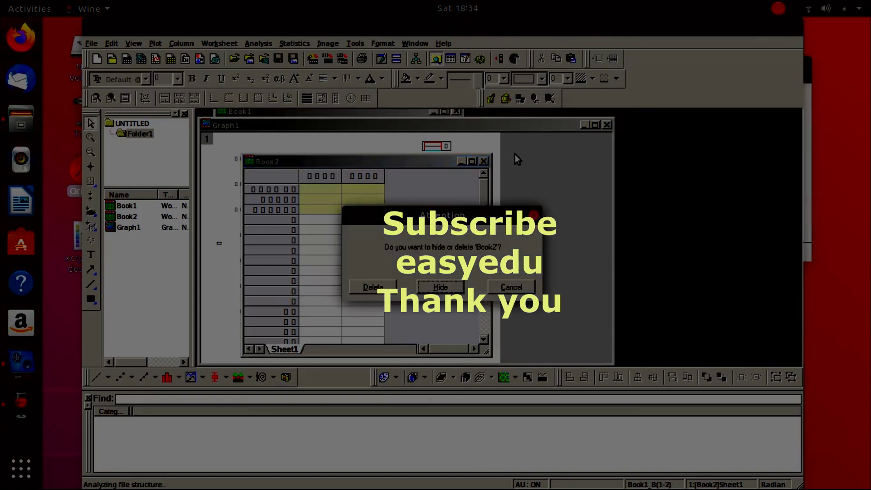
{"action": "left_click", "coordinate": [373, 287]}
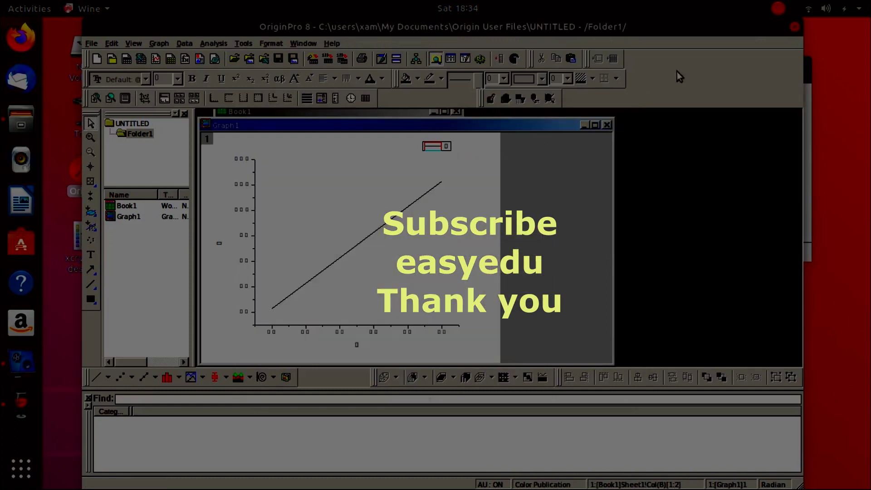